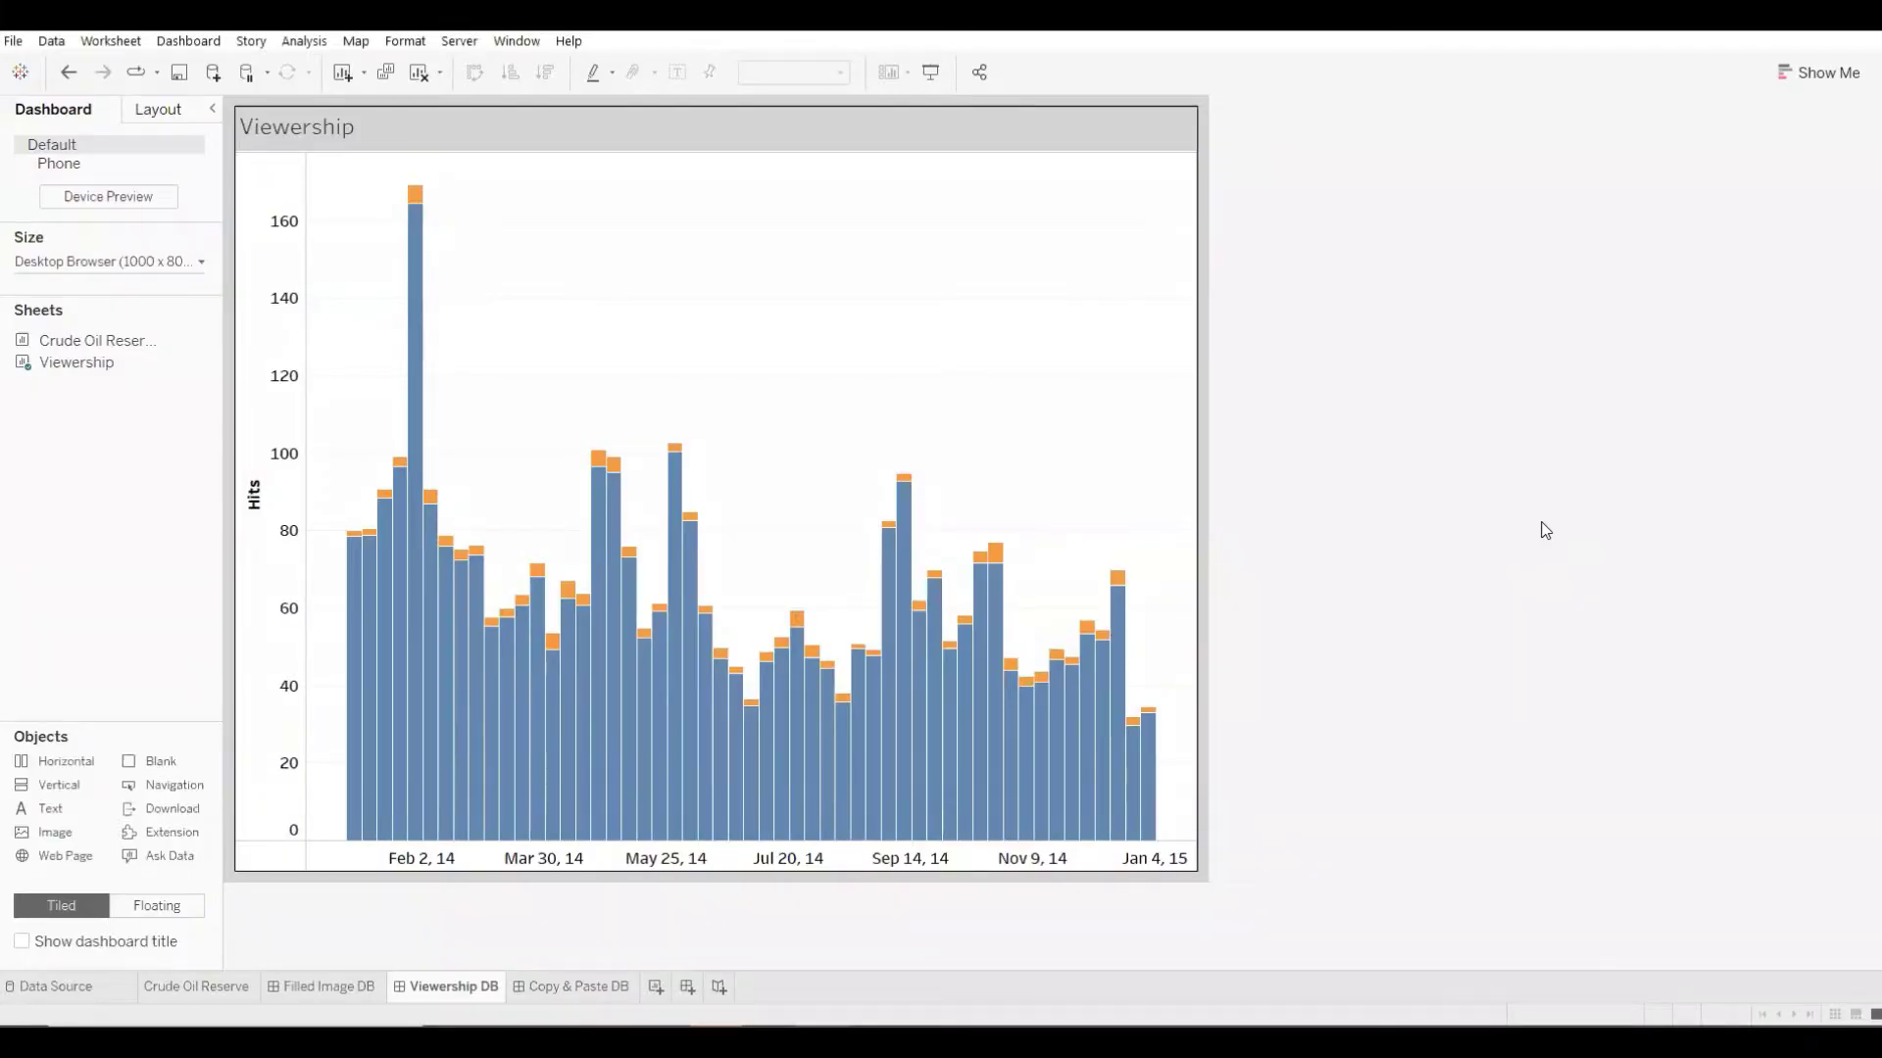
Step: Browse the Copy & Paste DB, Filled Image DB and Viewership DB tabs, ending on Copy & Paste DB
key(alt)
key(Escape)
click(593, 988)
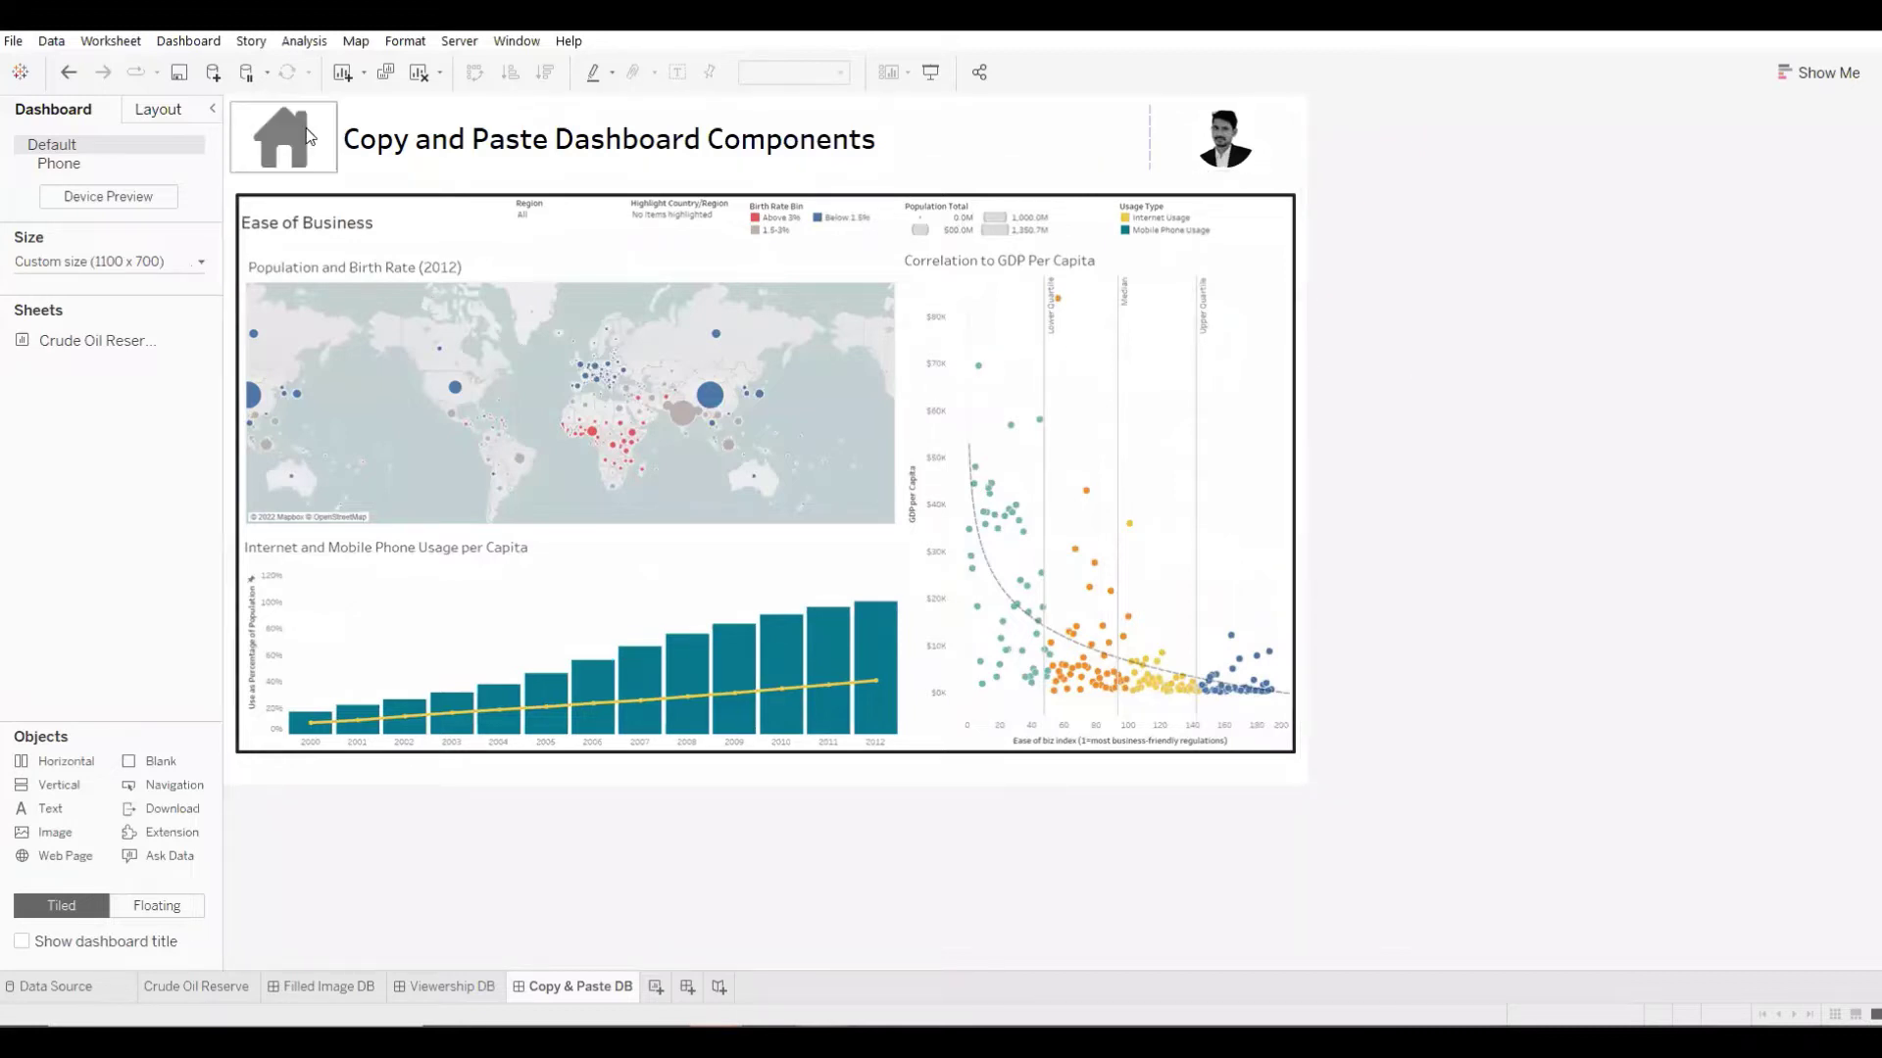
click(331, 984)
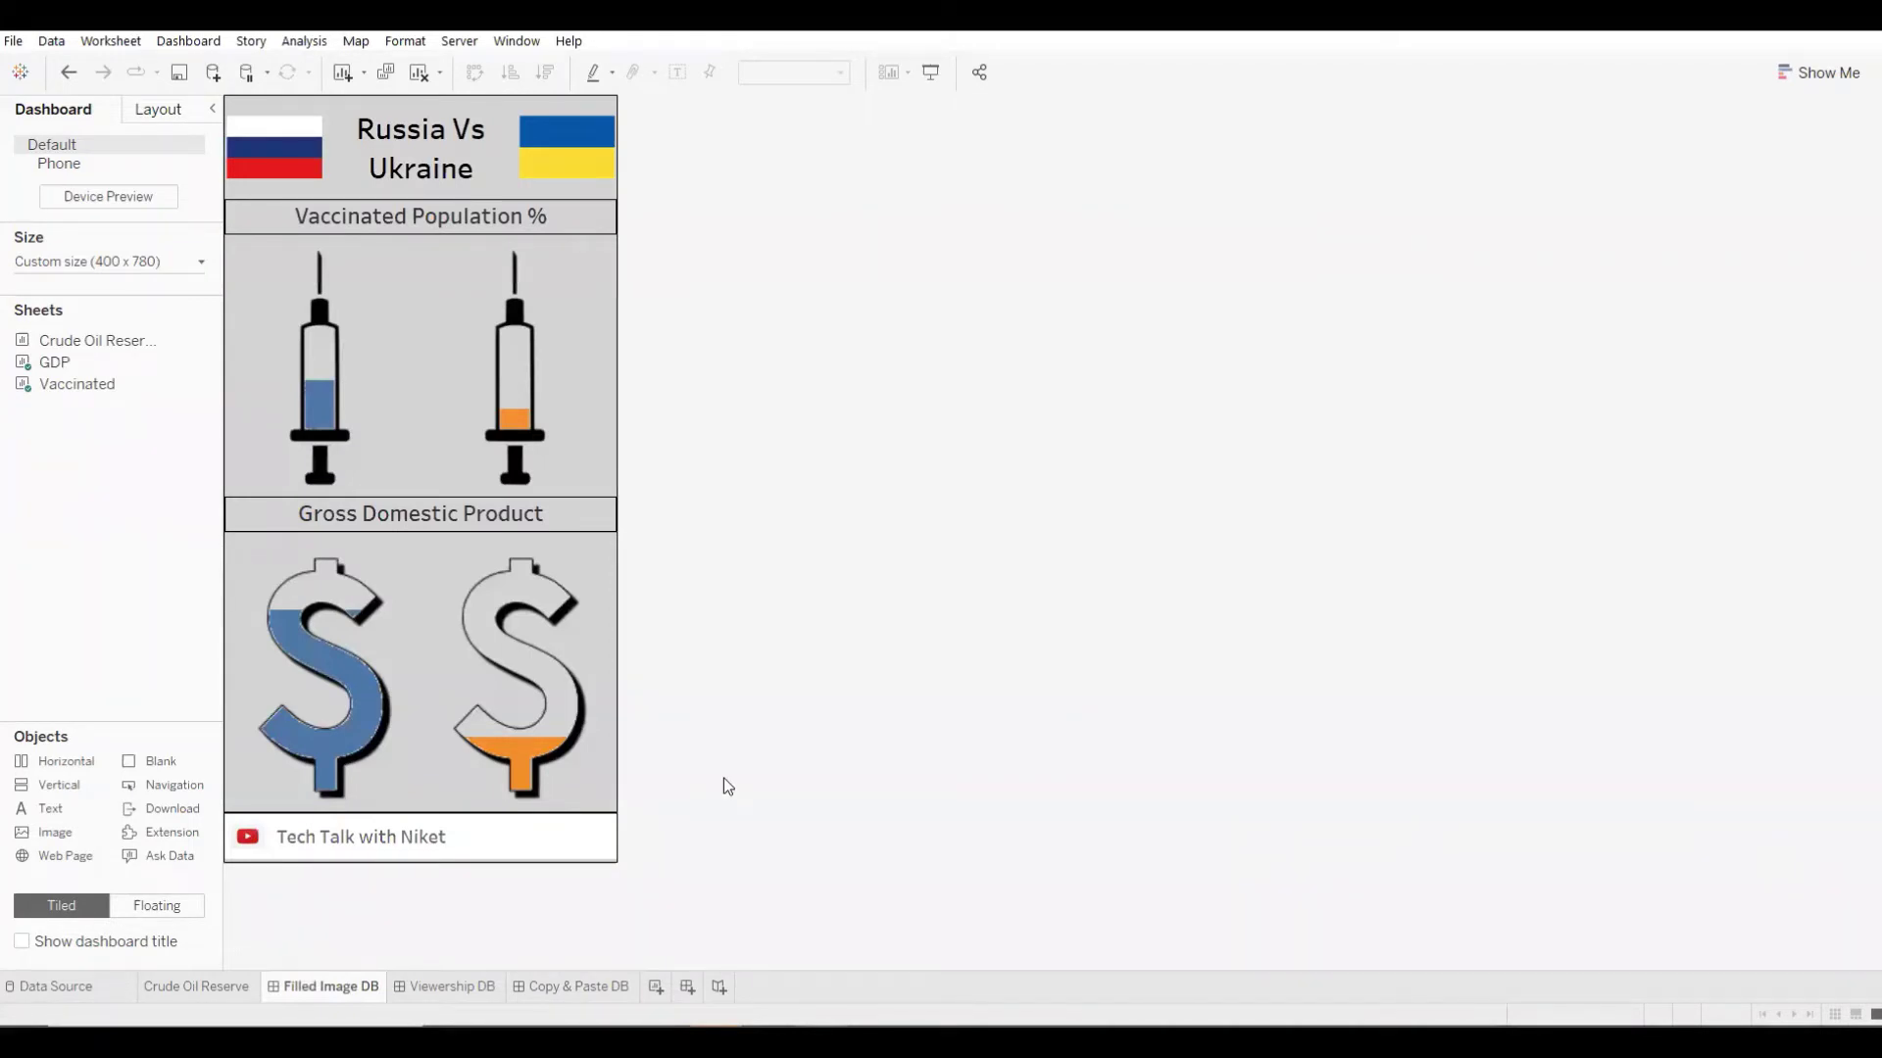
click(467, 990)
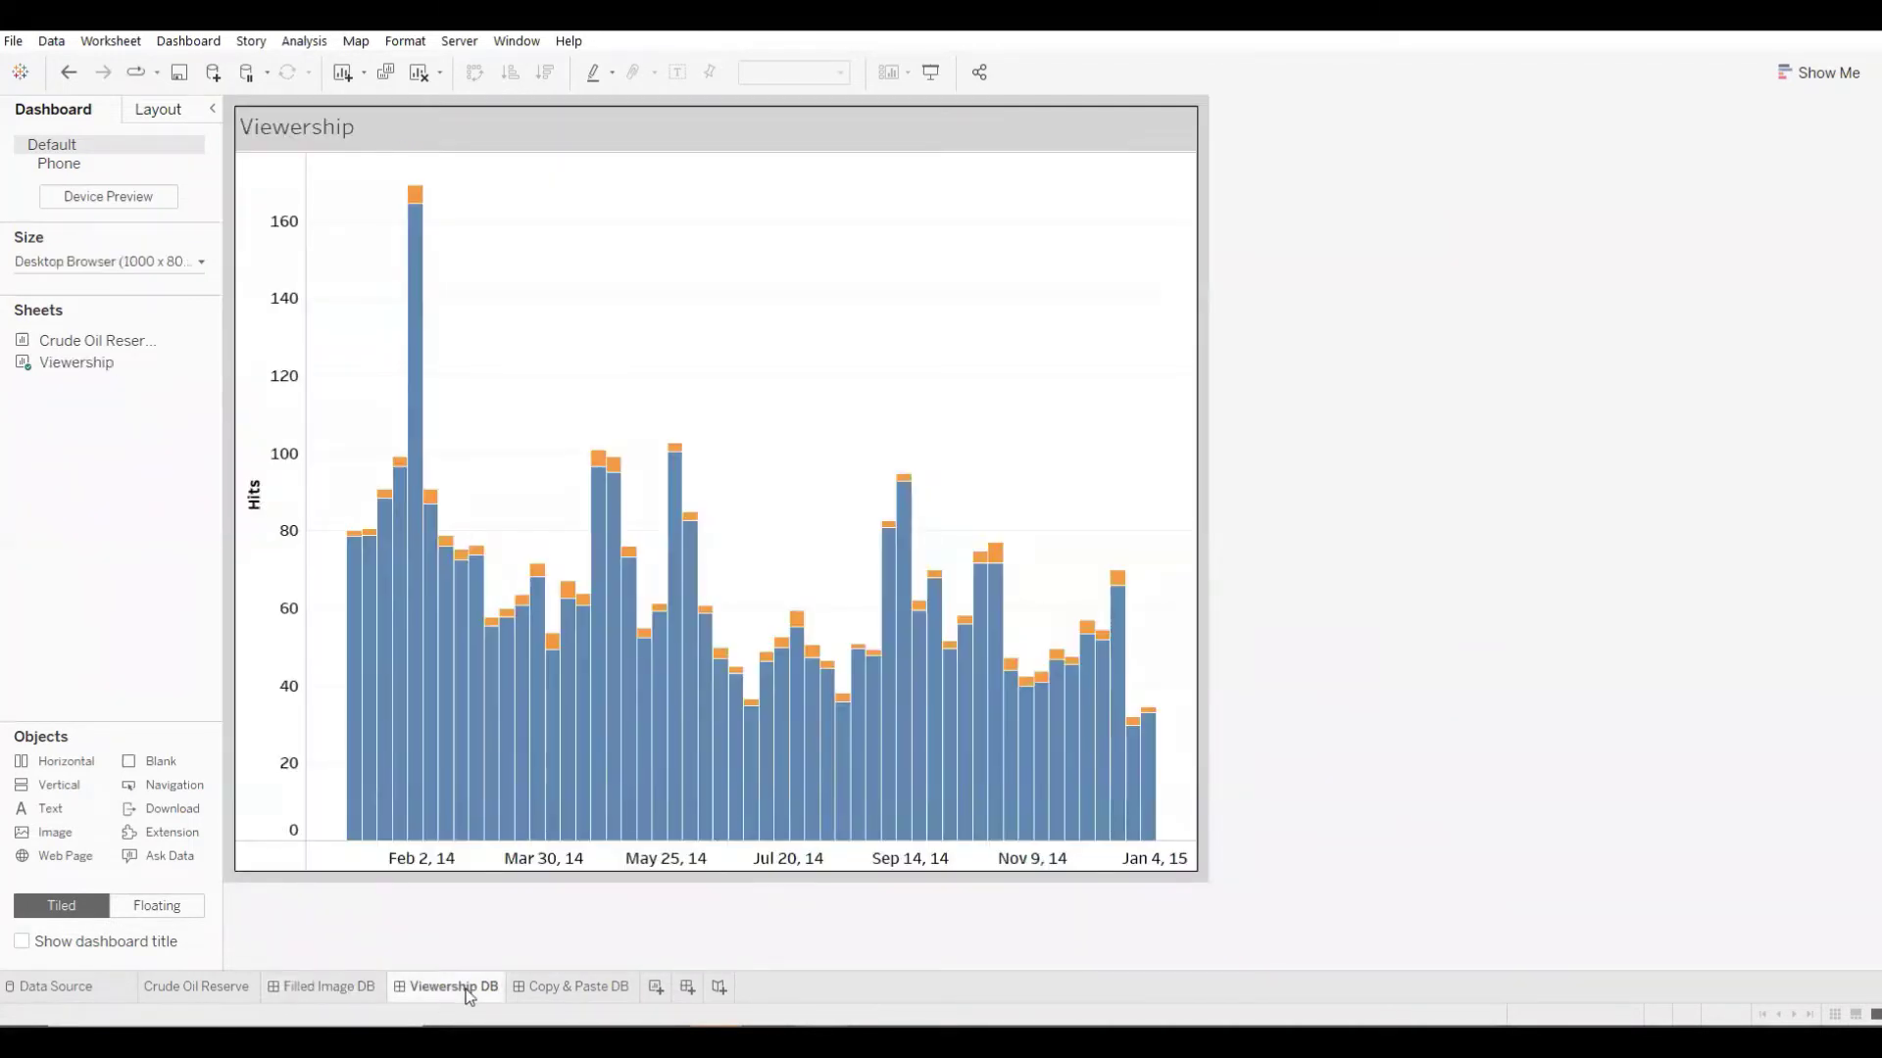
click(556, 986)
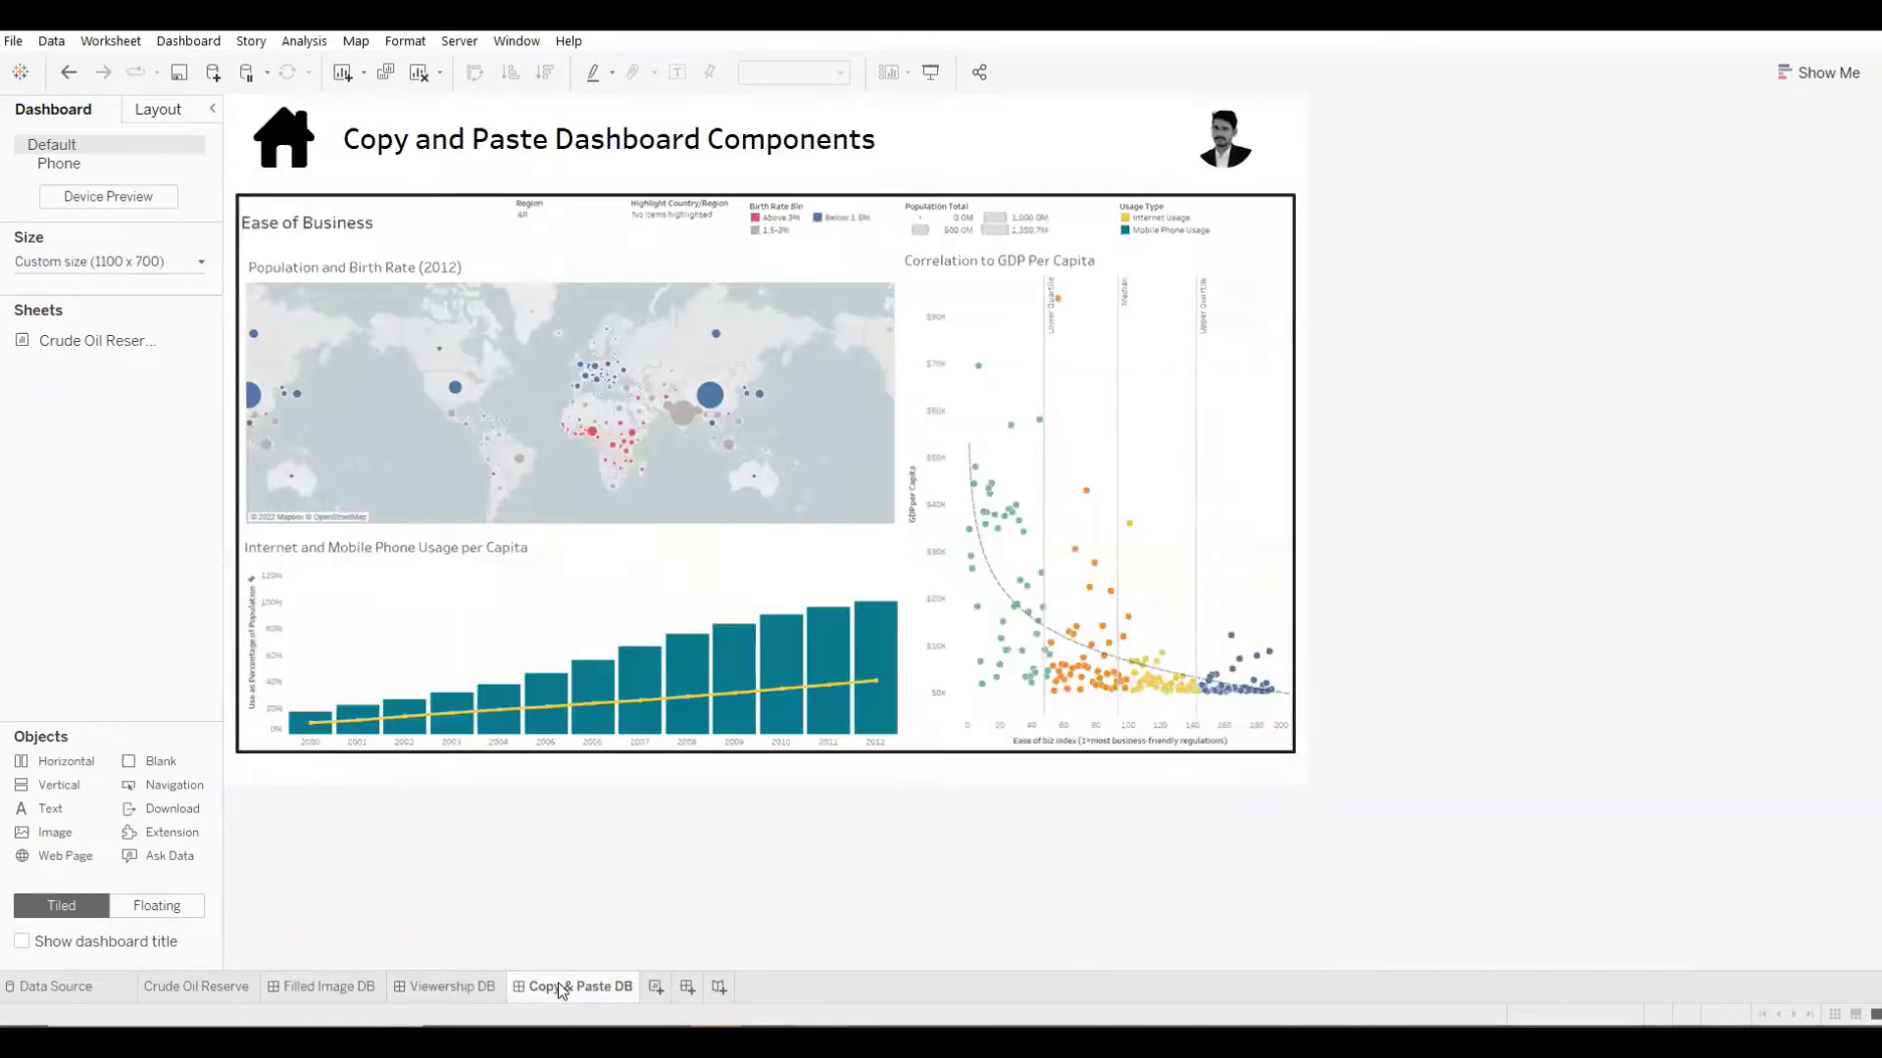
Step: From the title, select its horizontal header container and copy it as a dashboard item
click(990, 151)
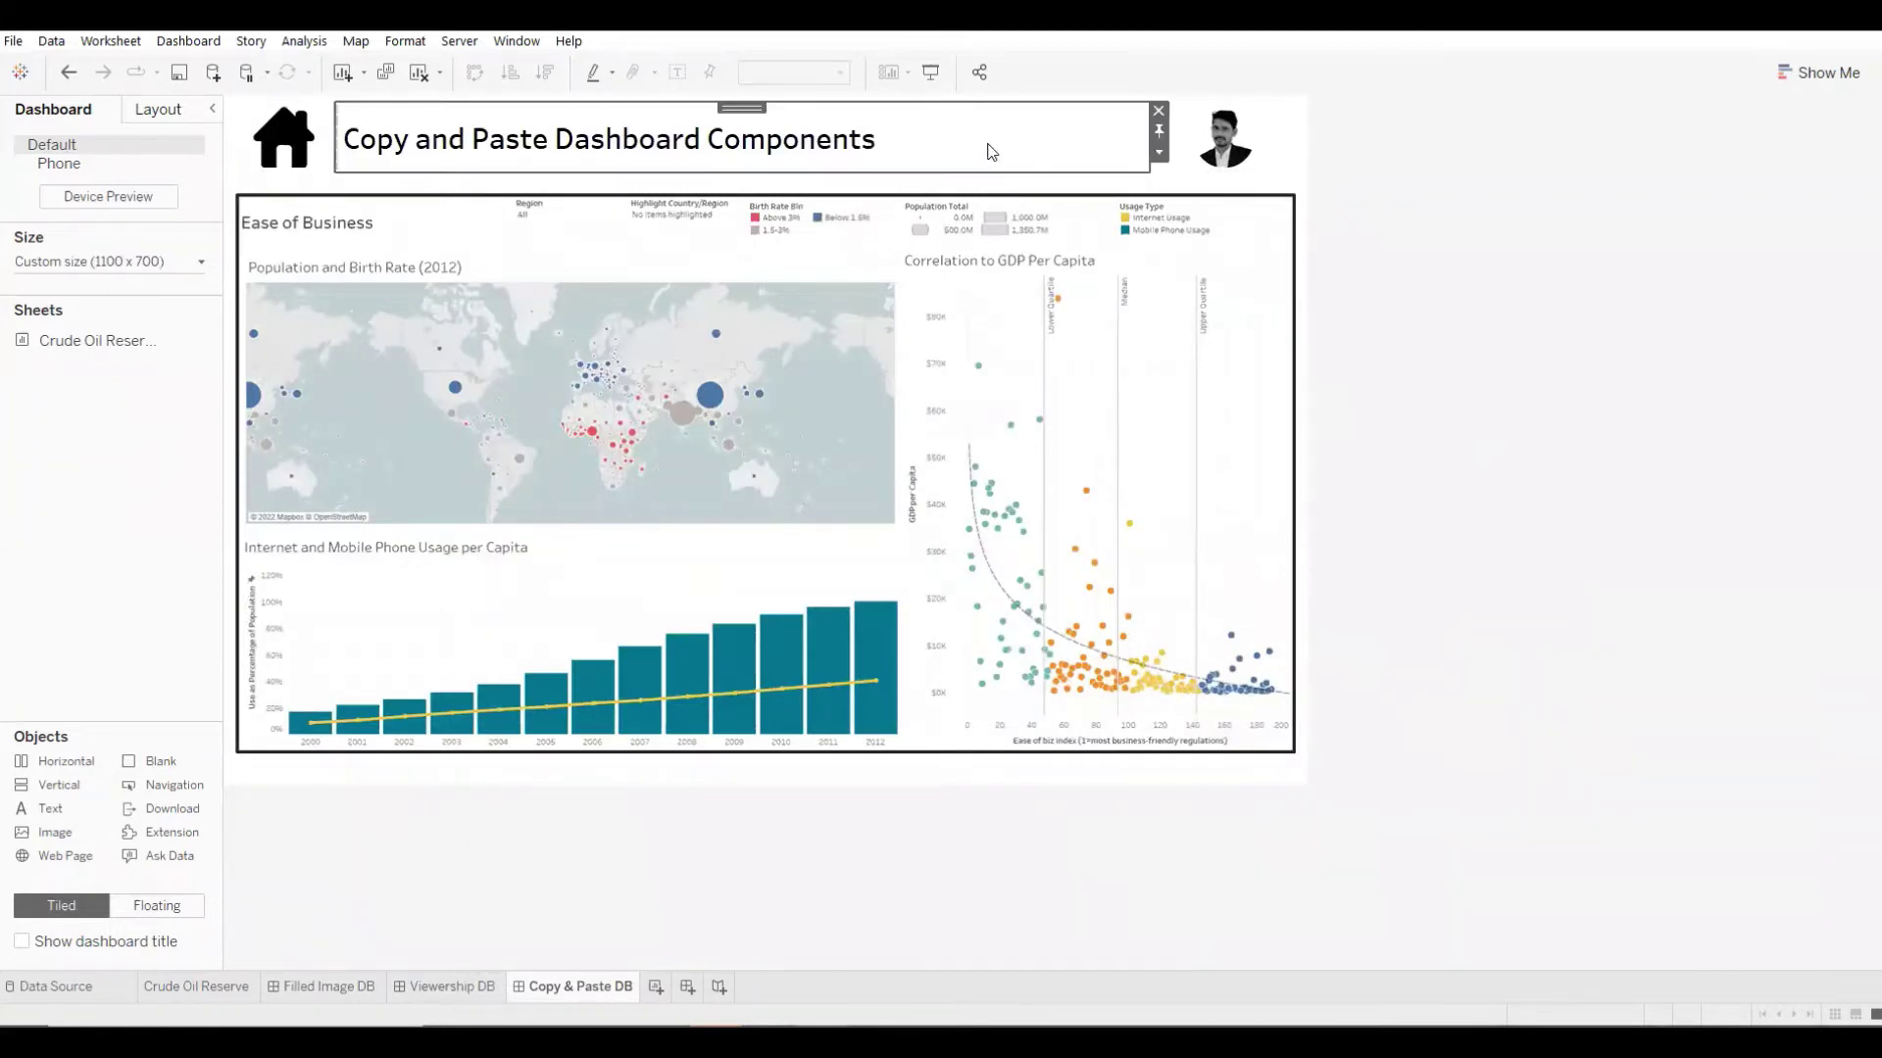
click(1160, 154)
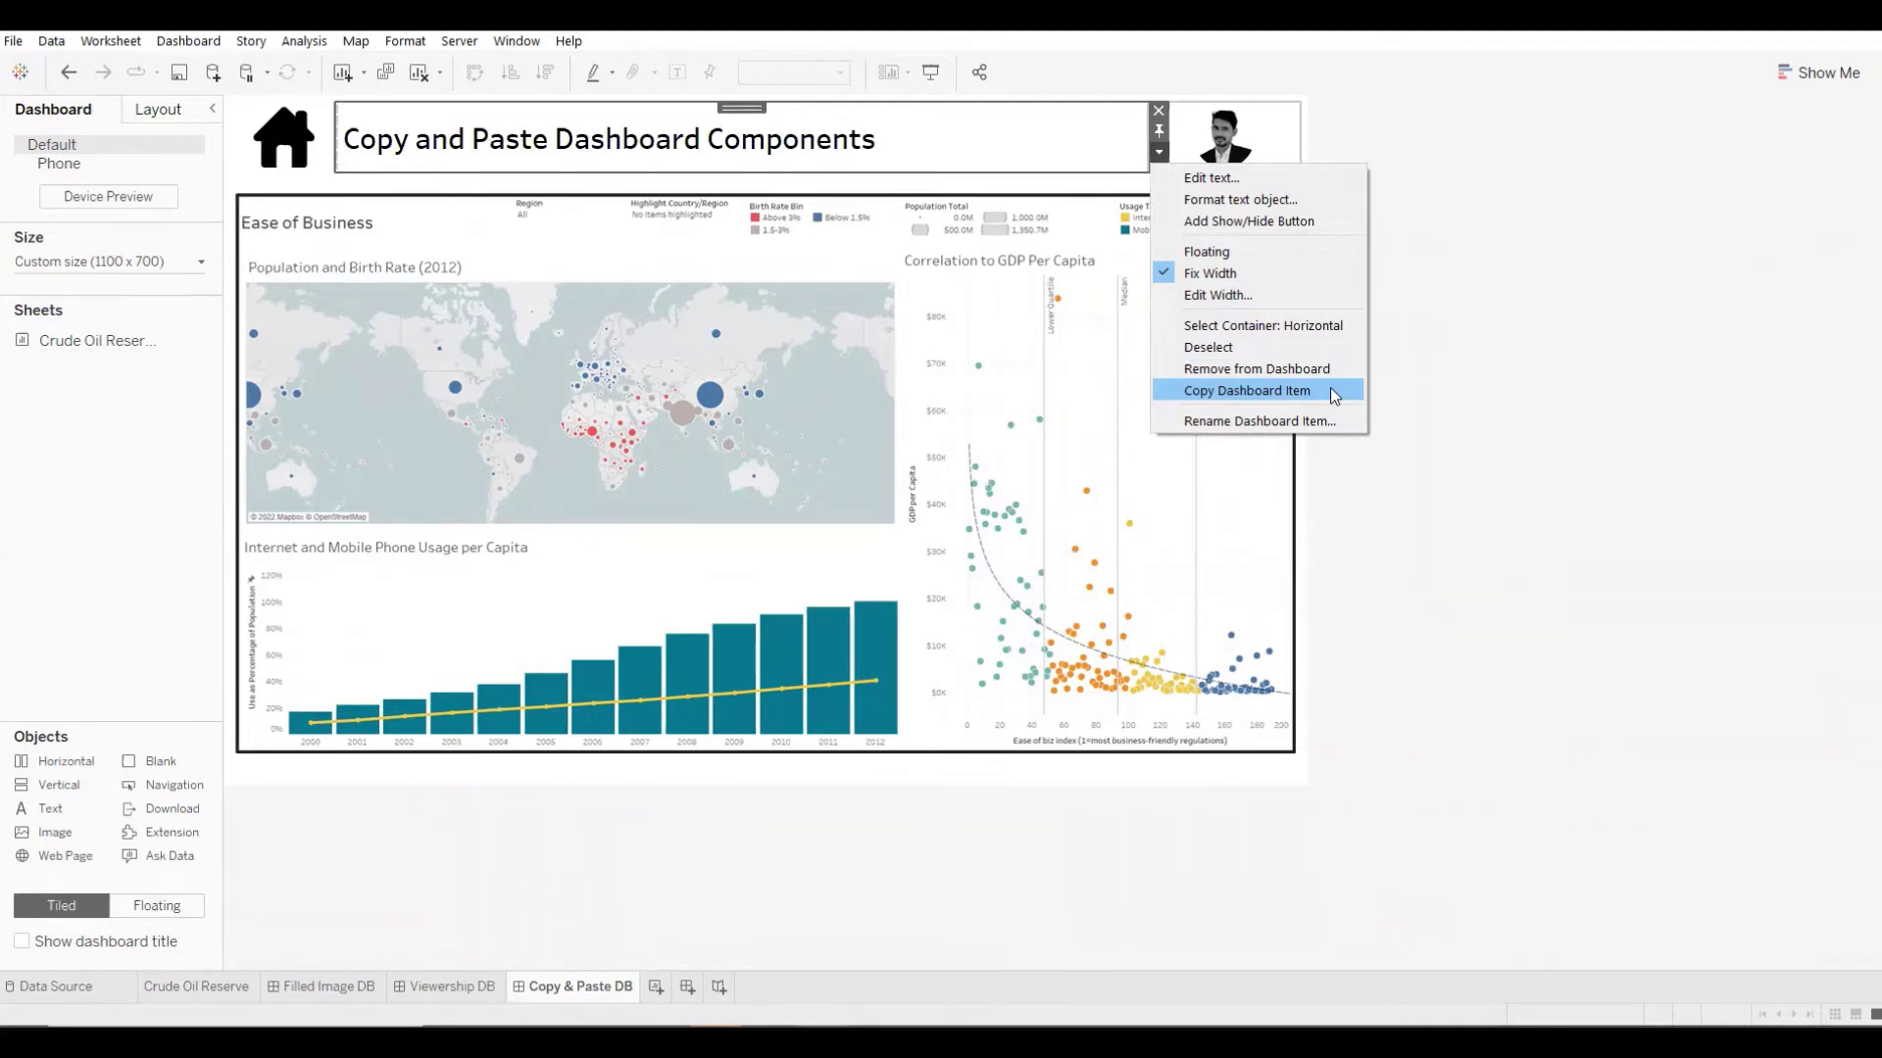
click(1327, 325)
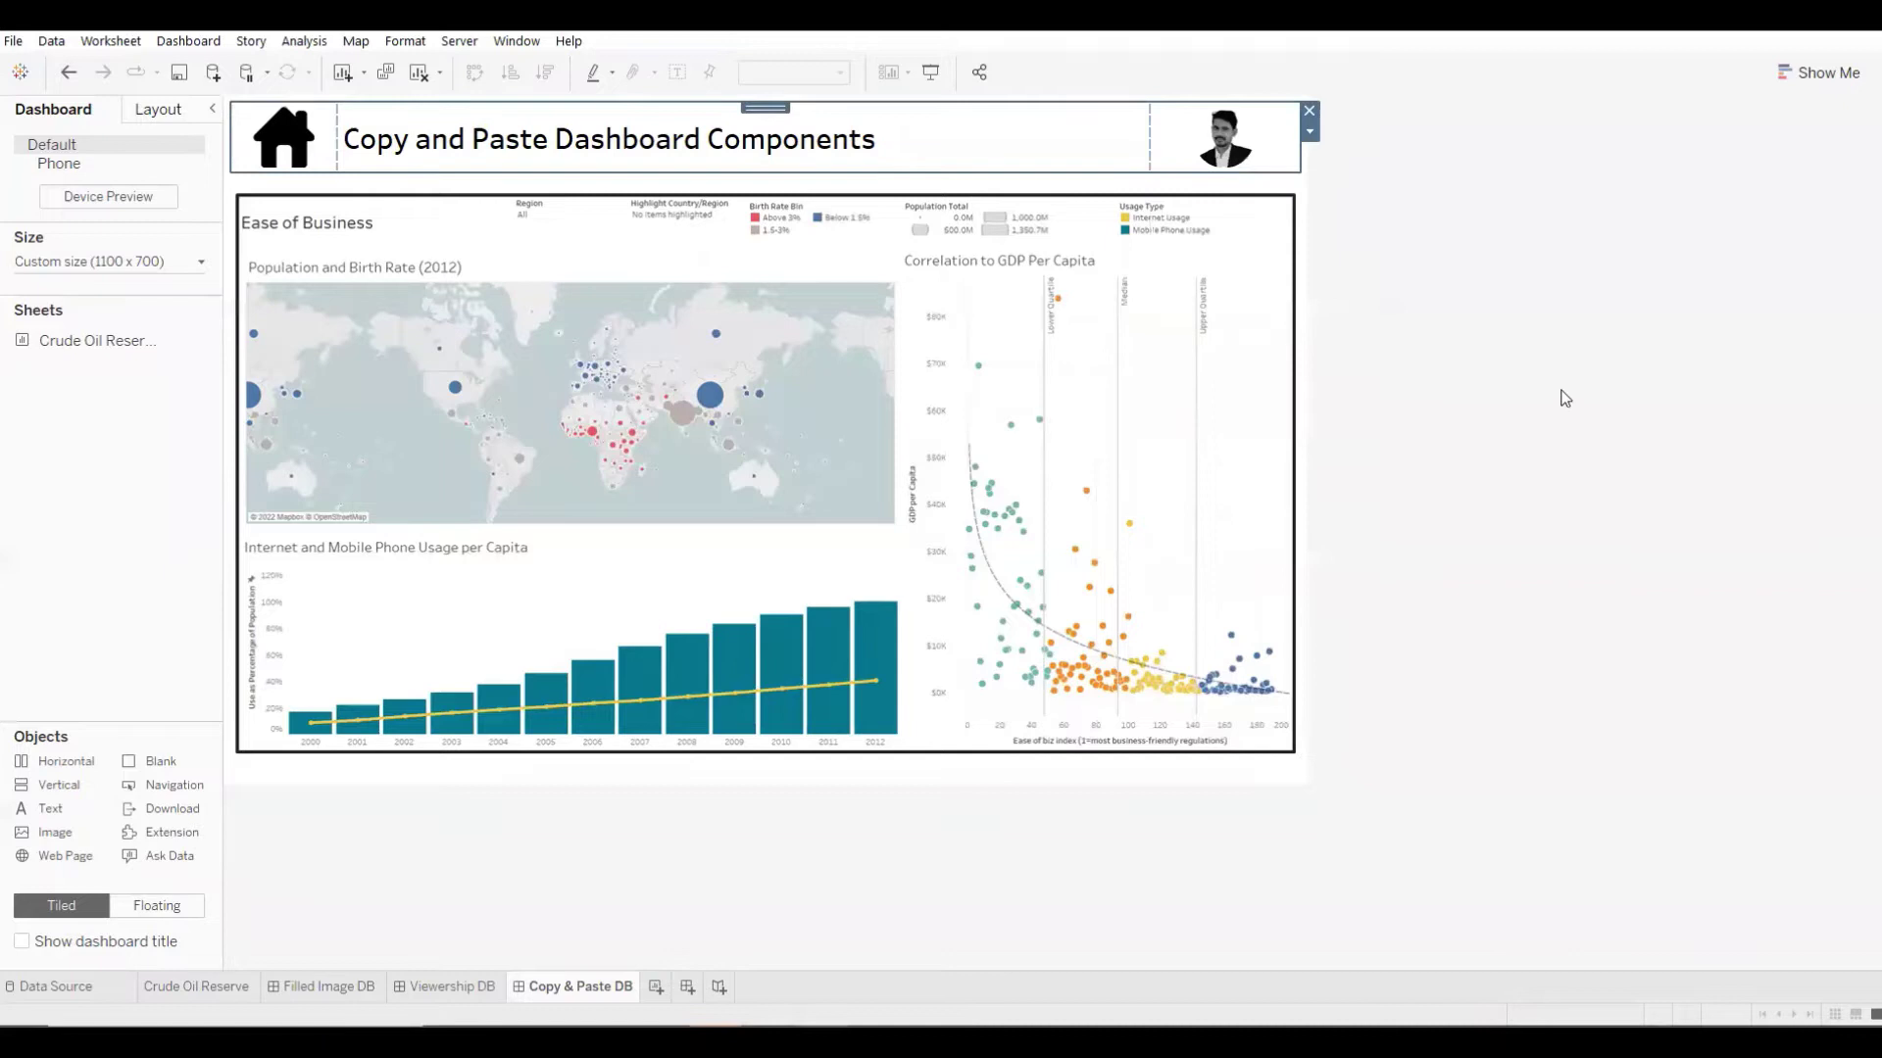
click(1310, 132)
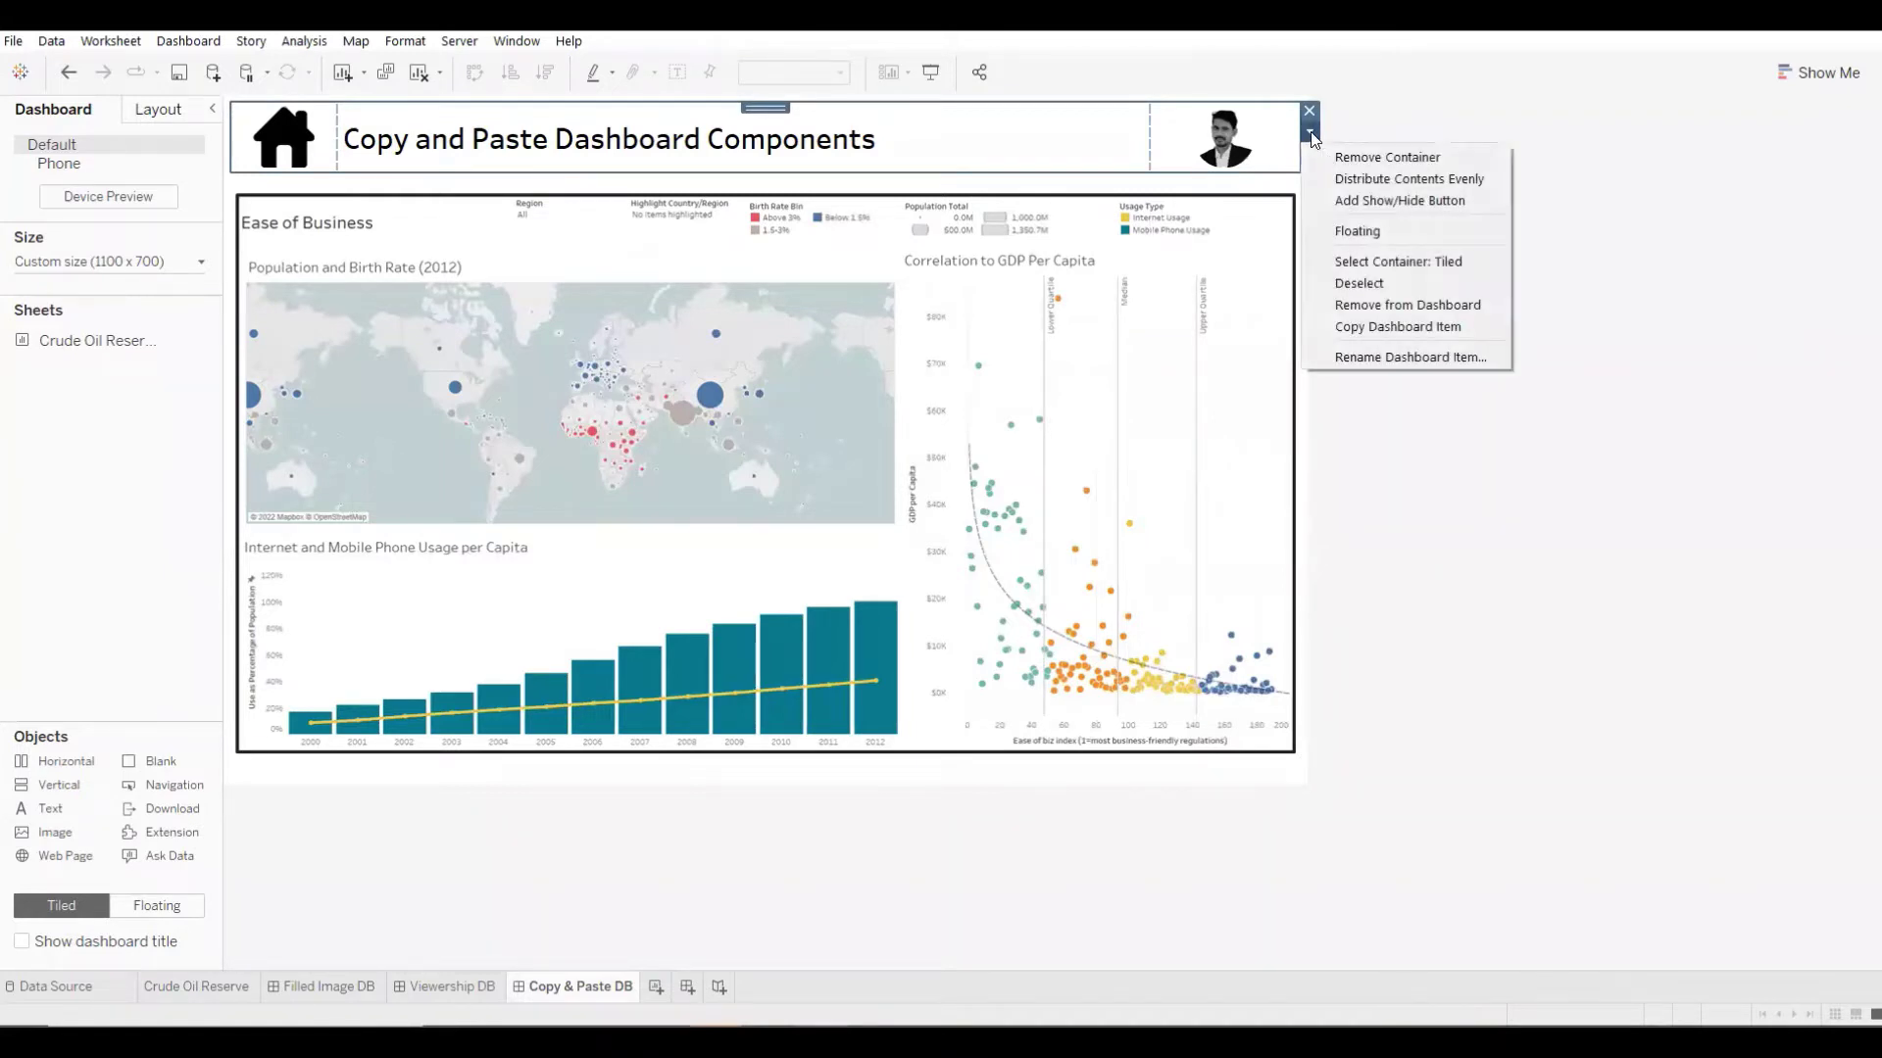
click(1468, 326)
click(1470, 484)
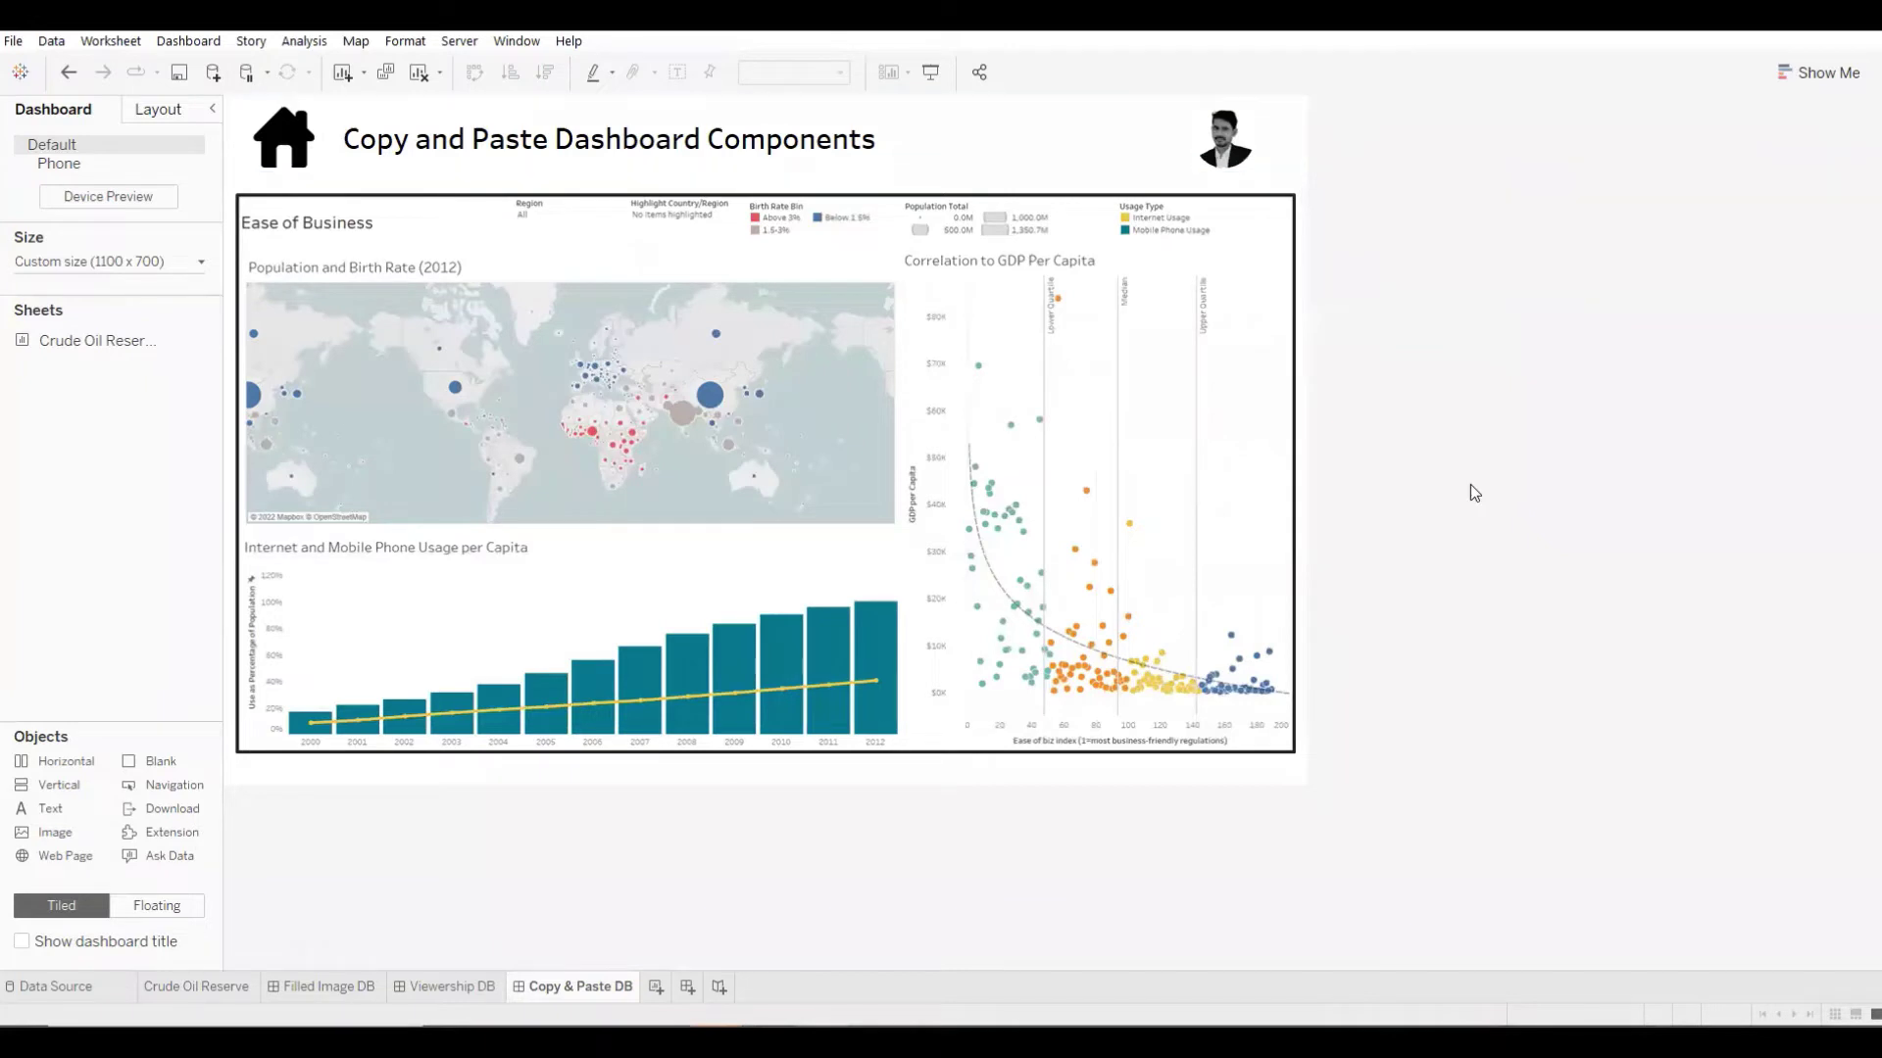
Step: Paste the header into Viewership DB, untick Floating, and fit it as a slim strip above the chart
click(464, 987)
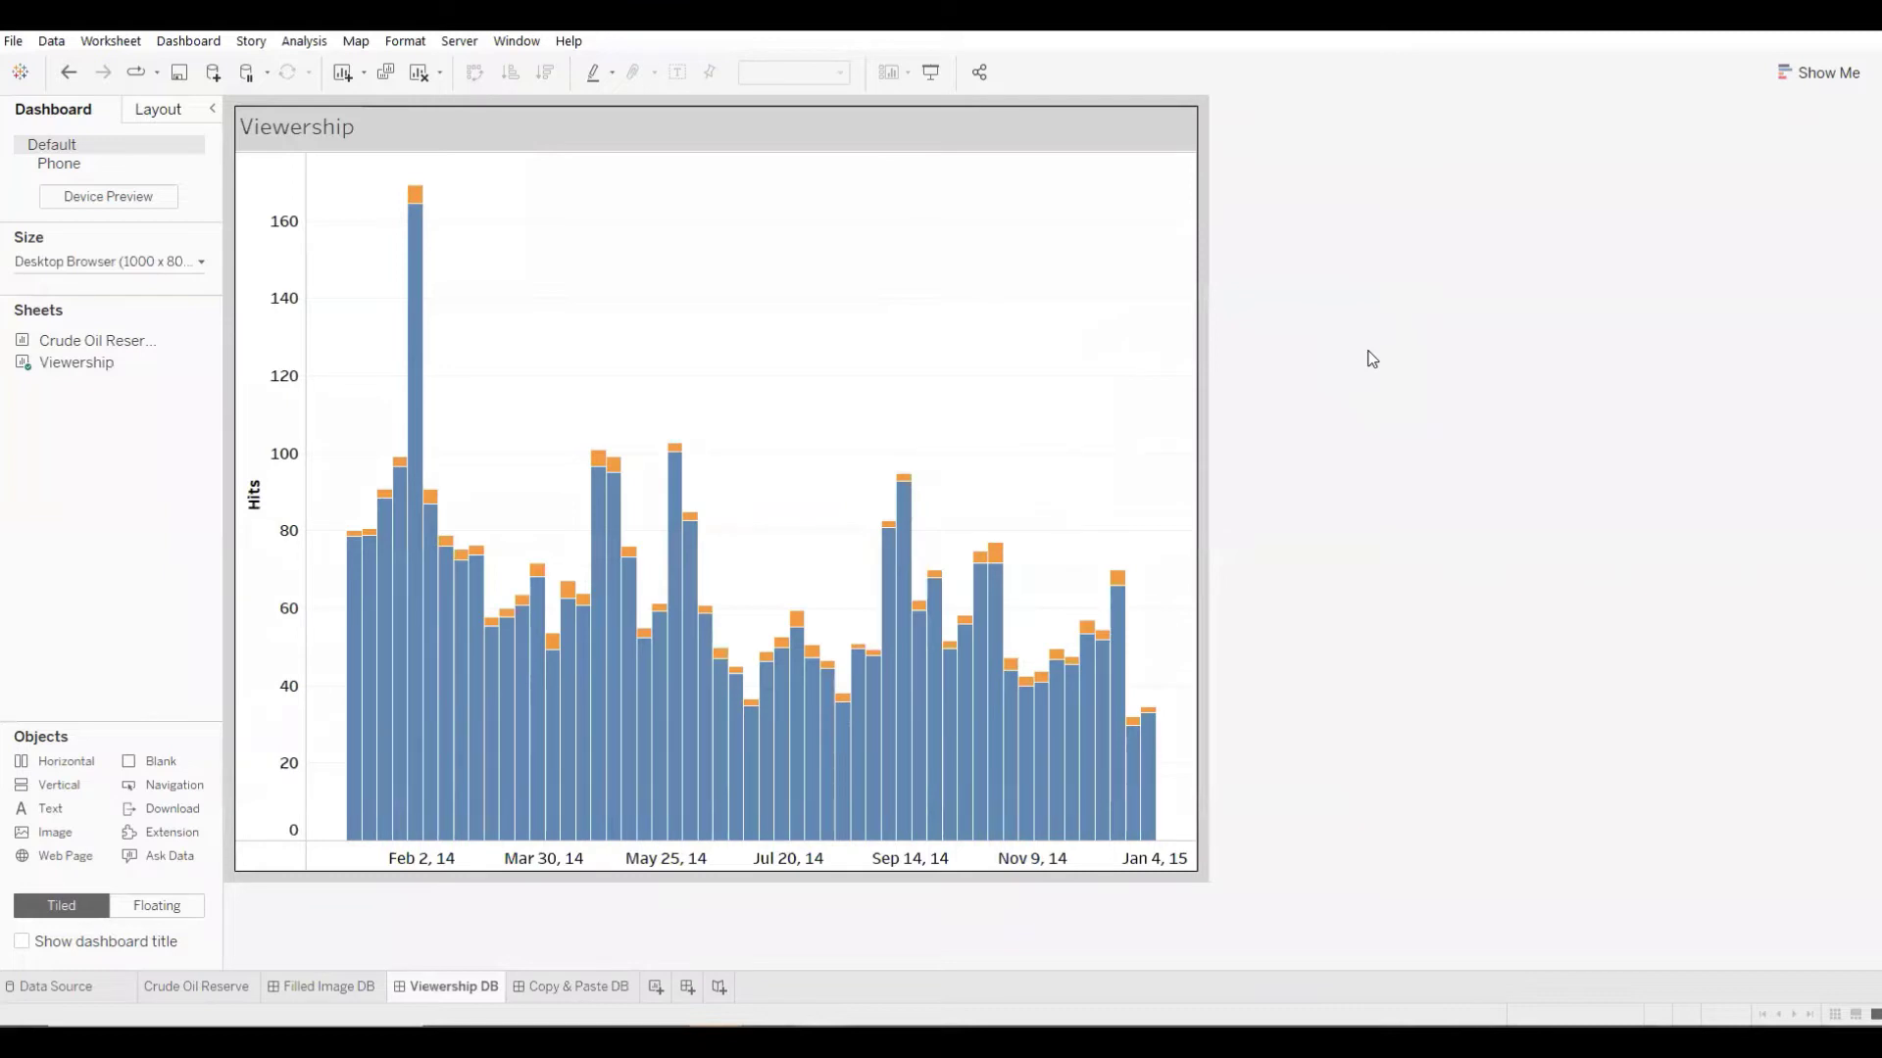
key(ctrl+v)
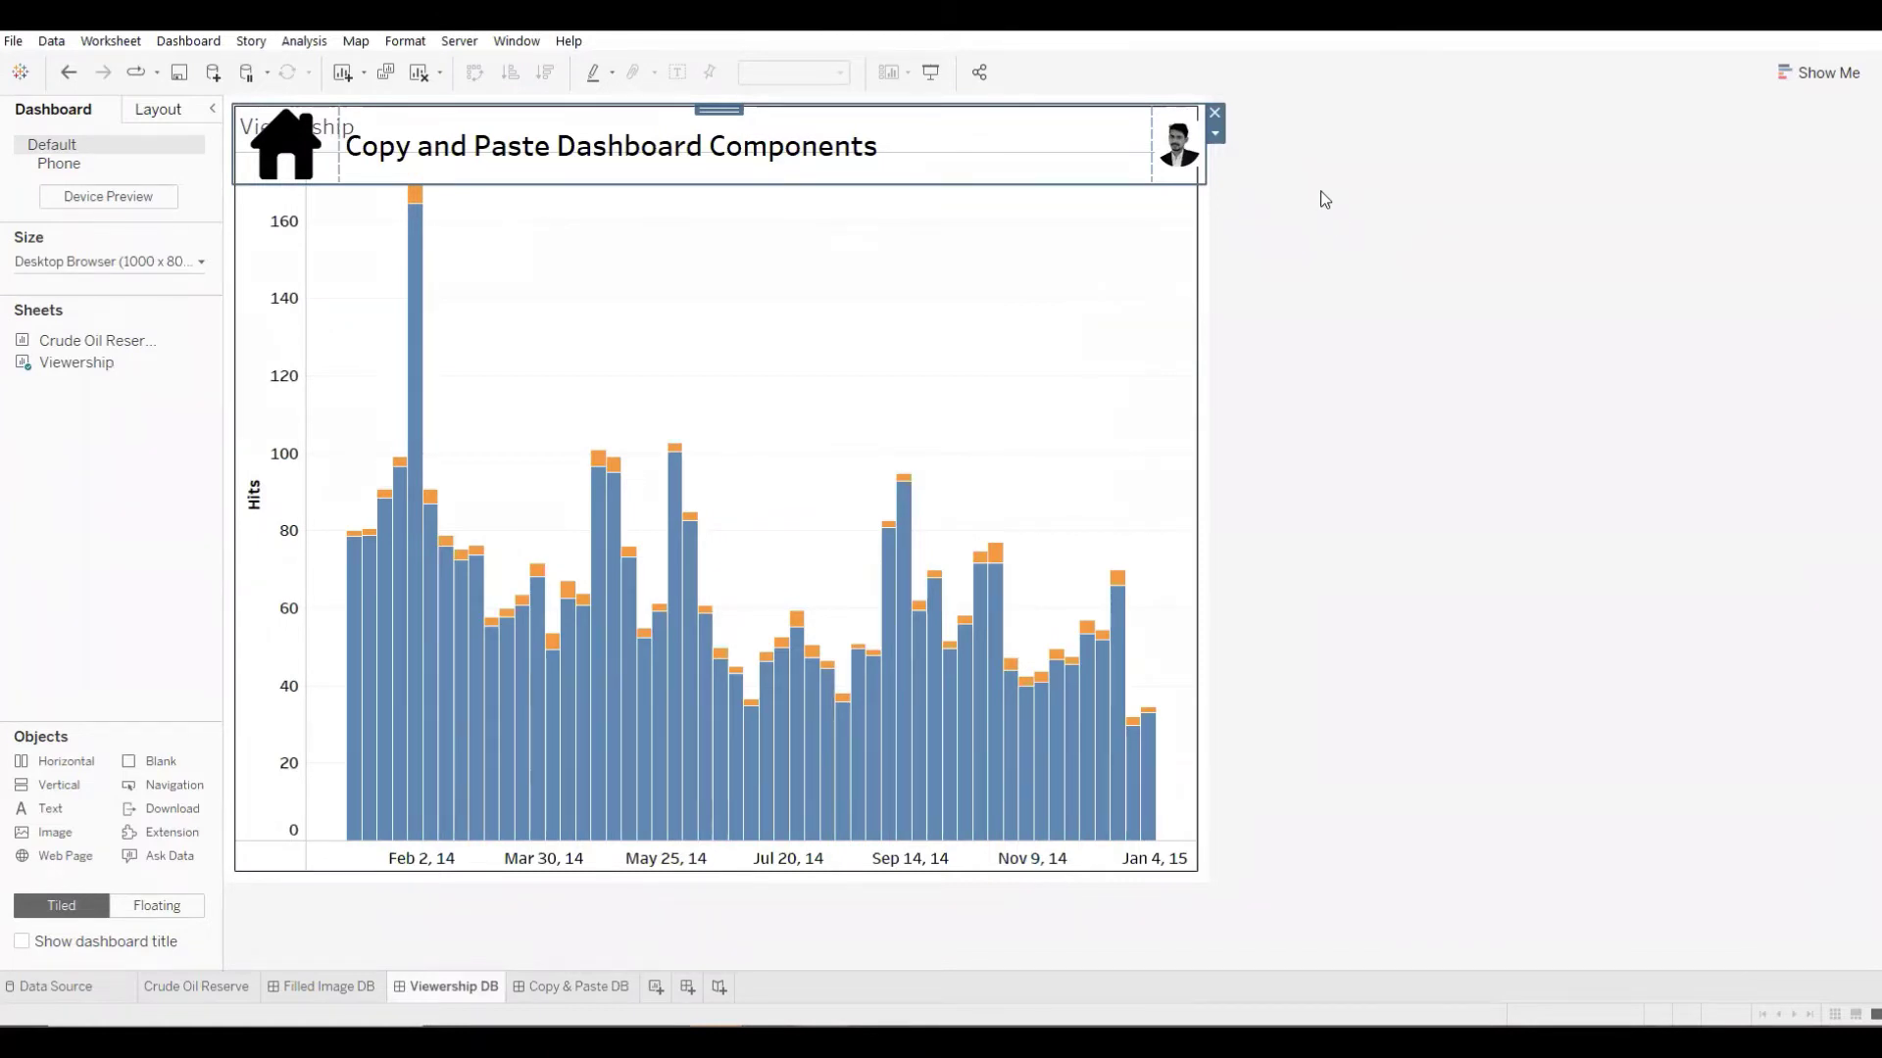
click(1215, 135)
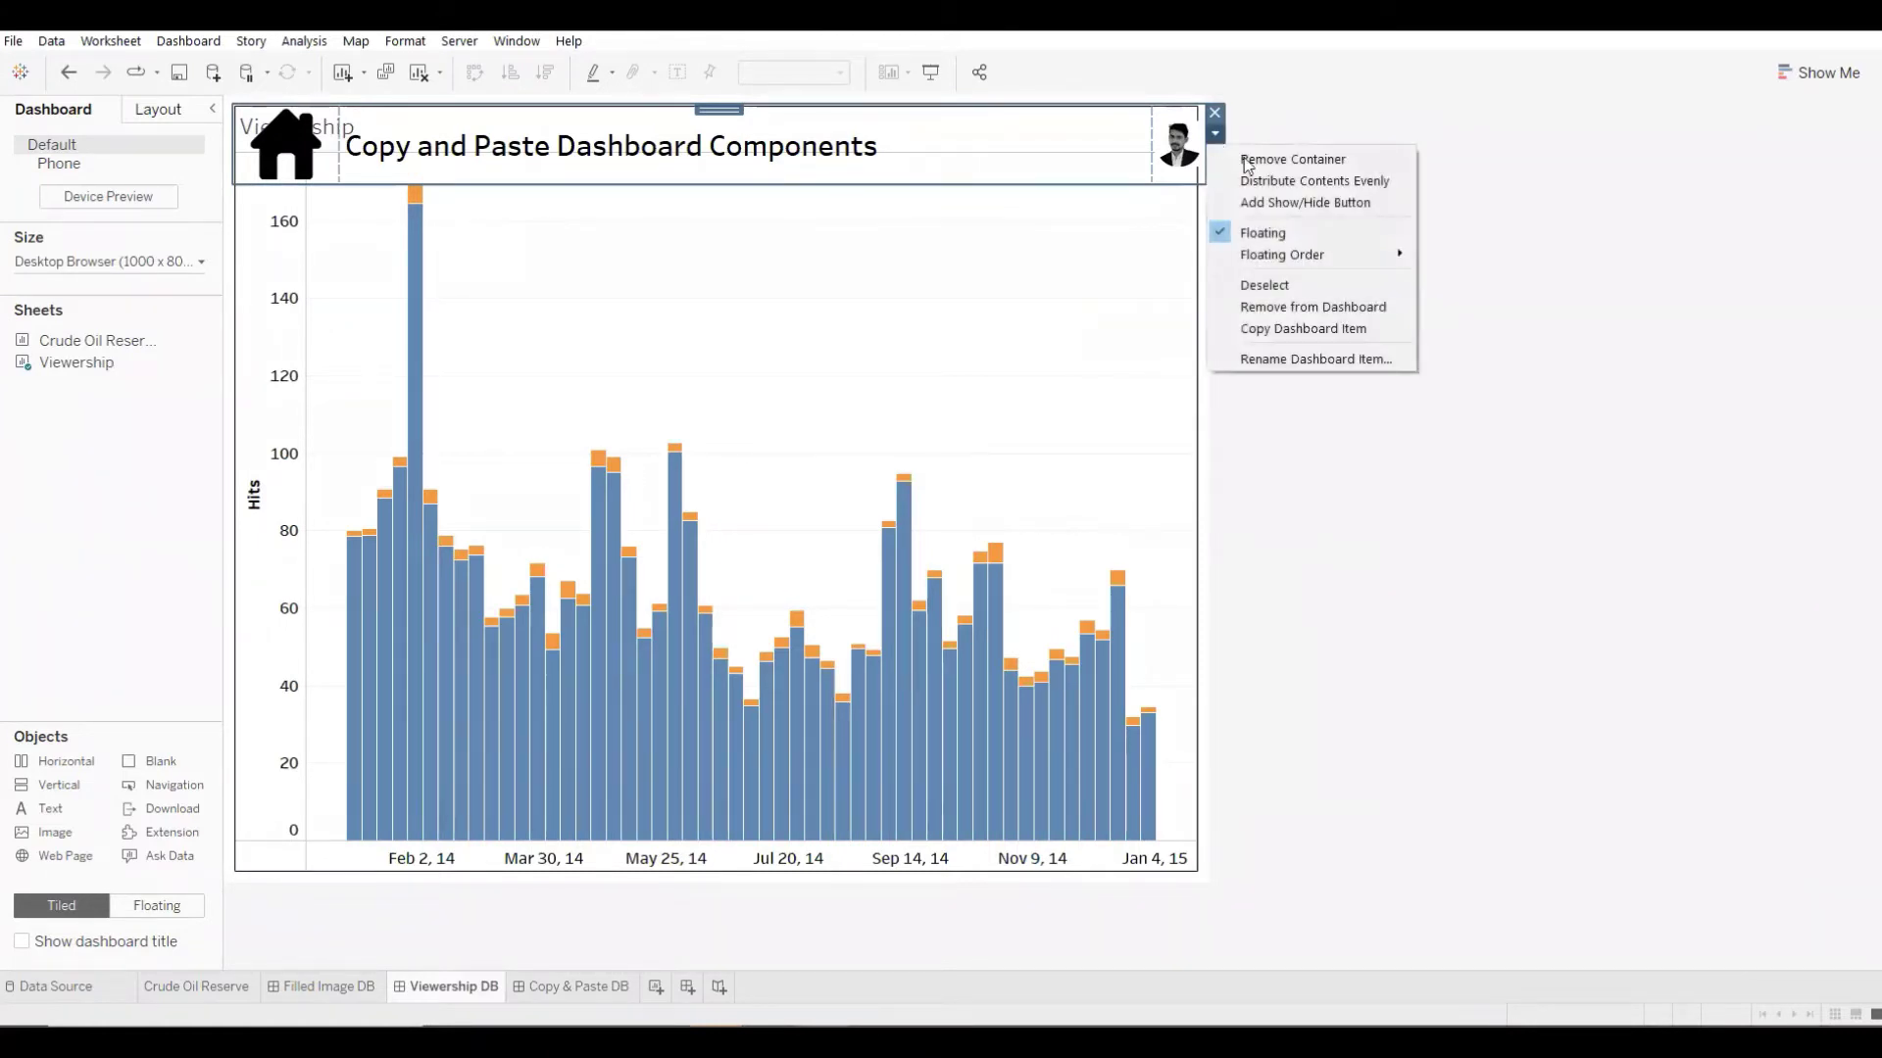
click(1264, 233)
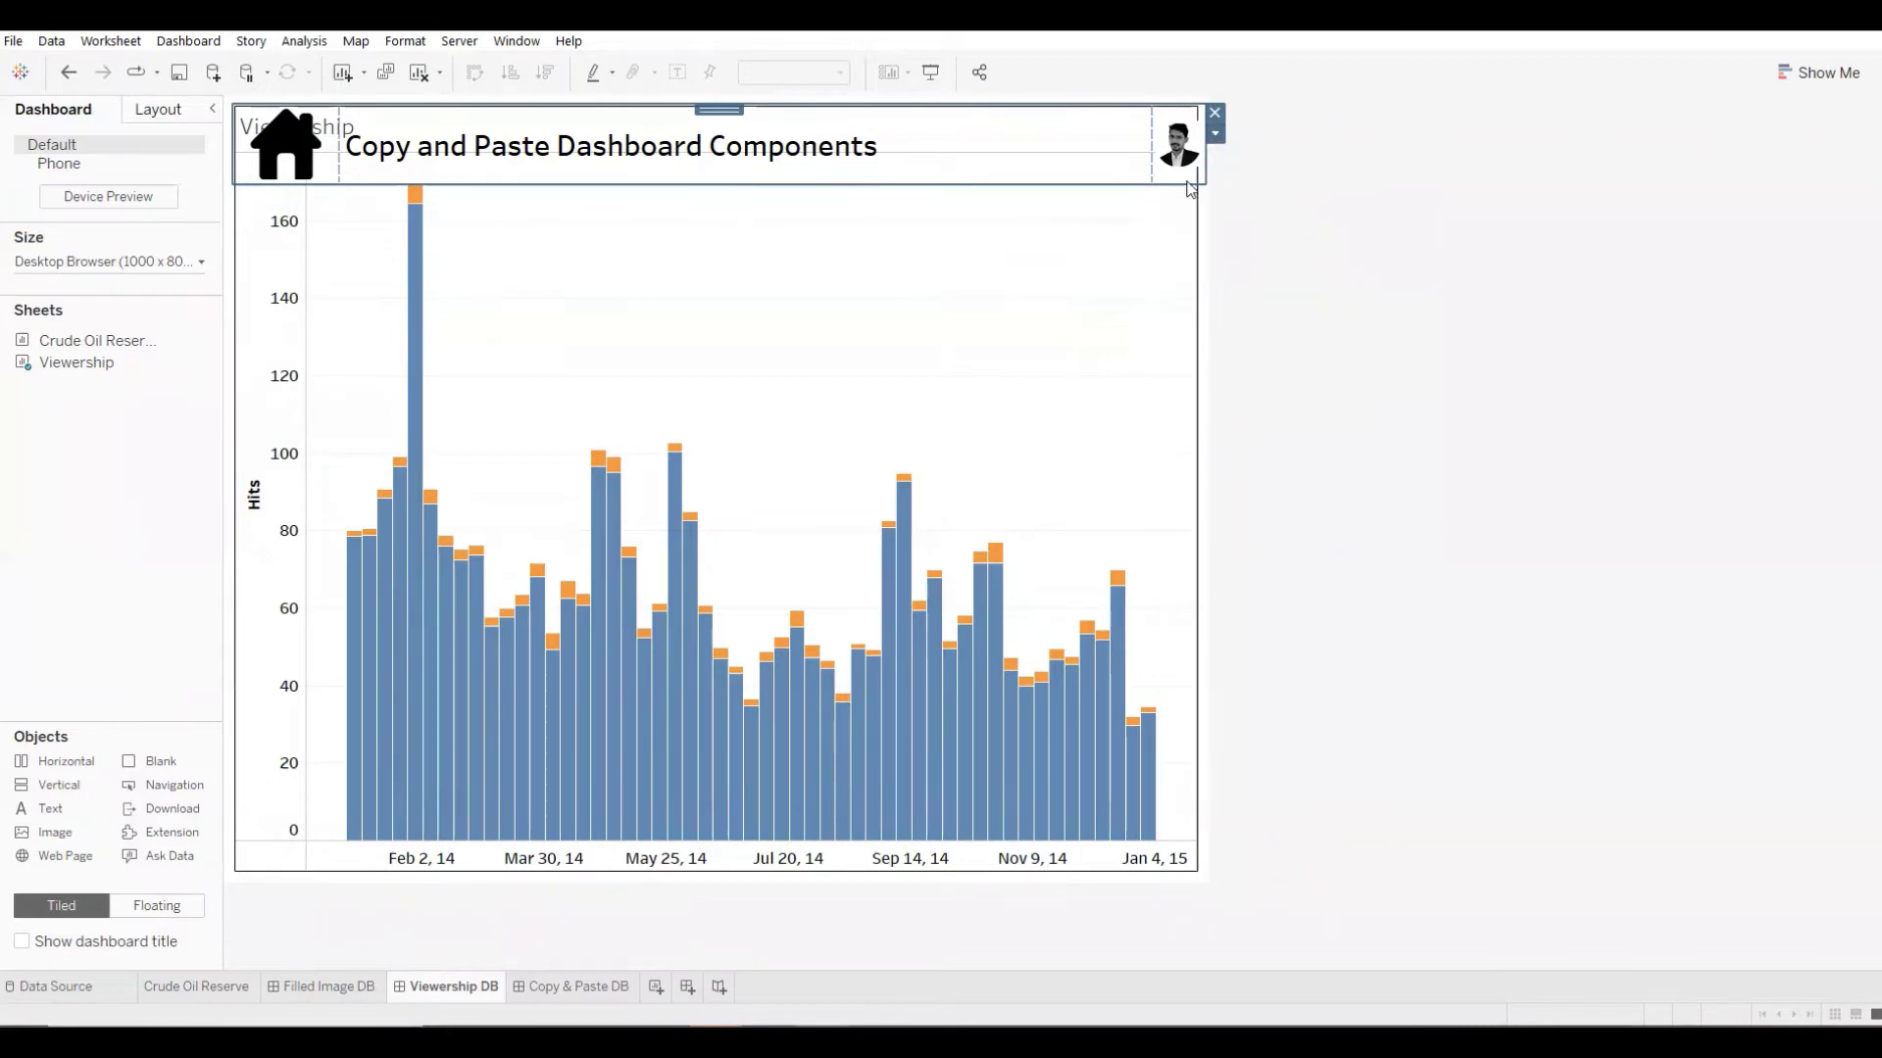
drag(962, 102, 808, 475)
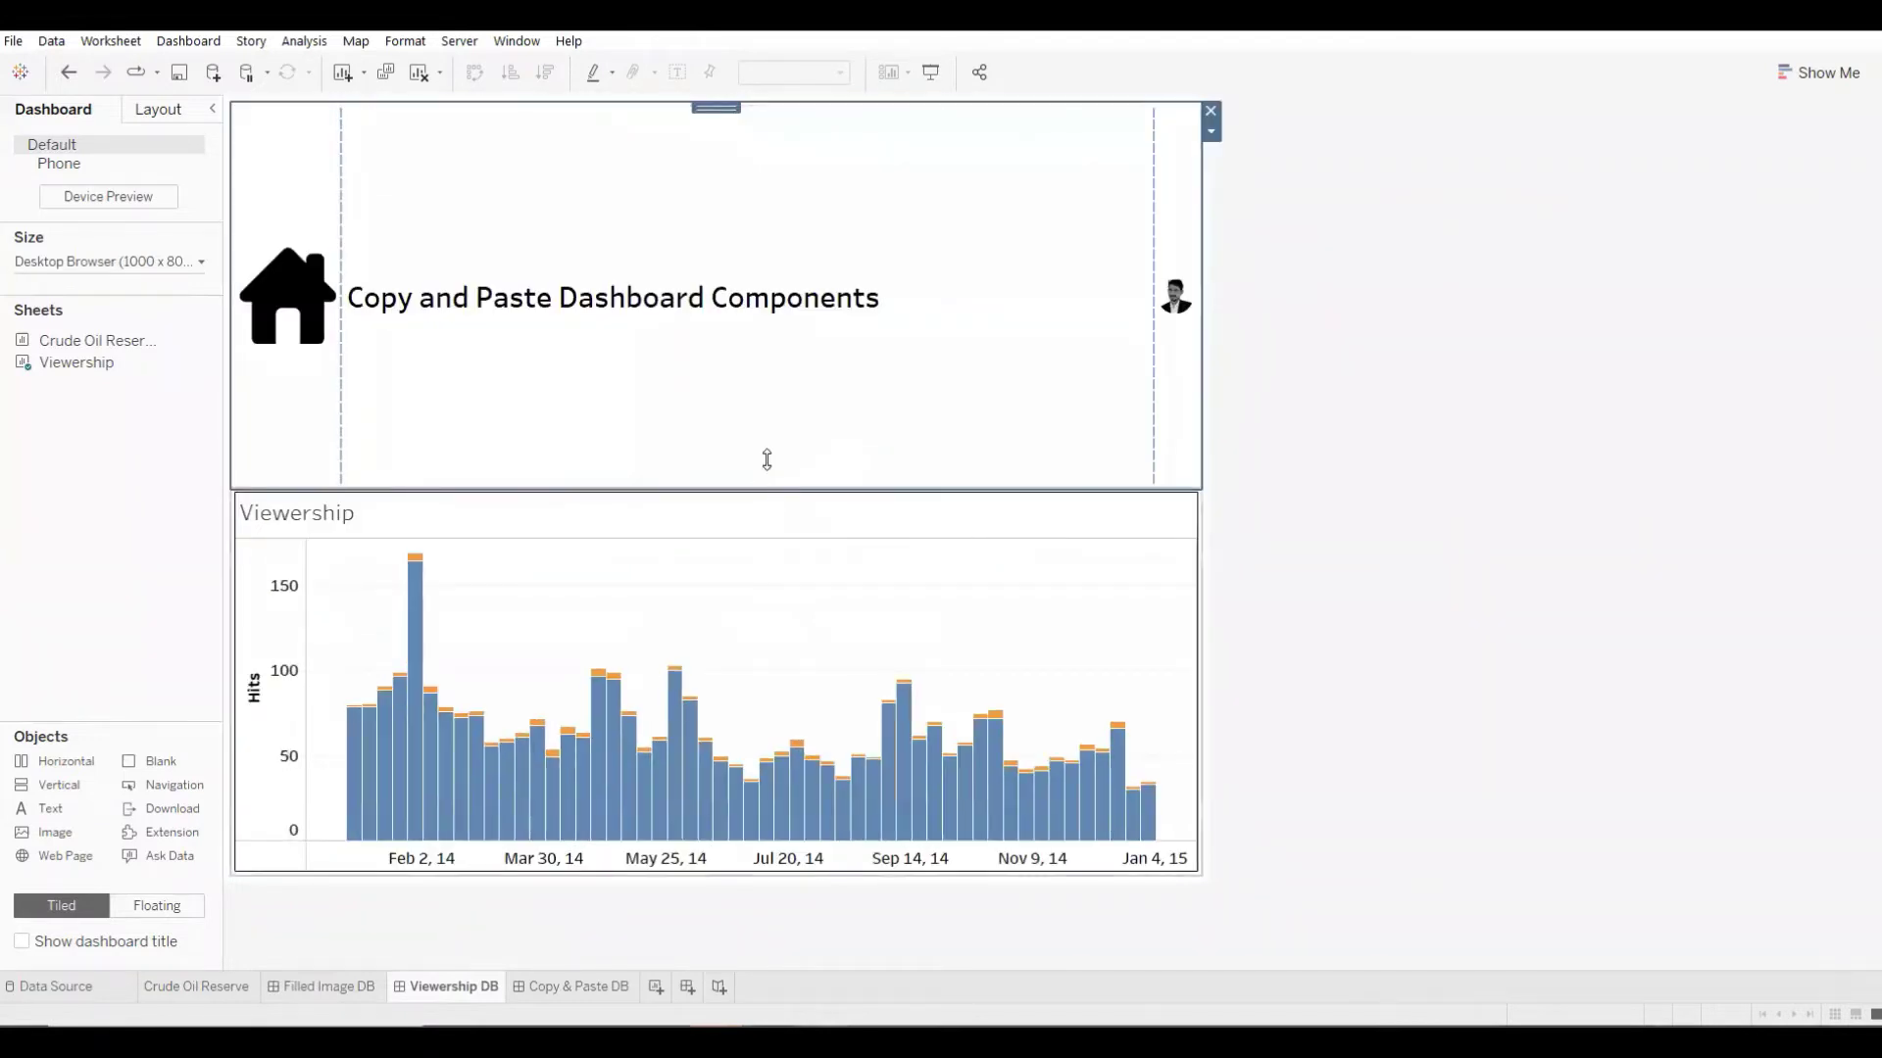
mouse_move(809, 102)
mouse_down()
mouse_move(811, 181)
mouse_move(823, 164)
mouse_up()
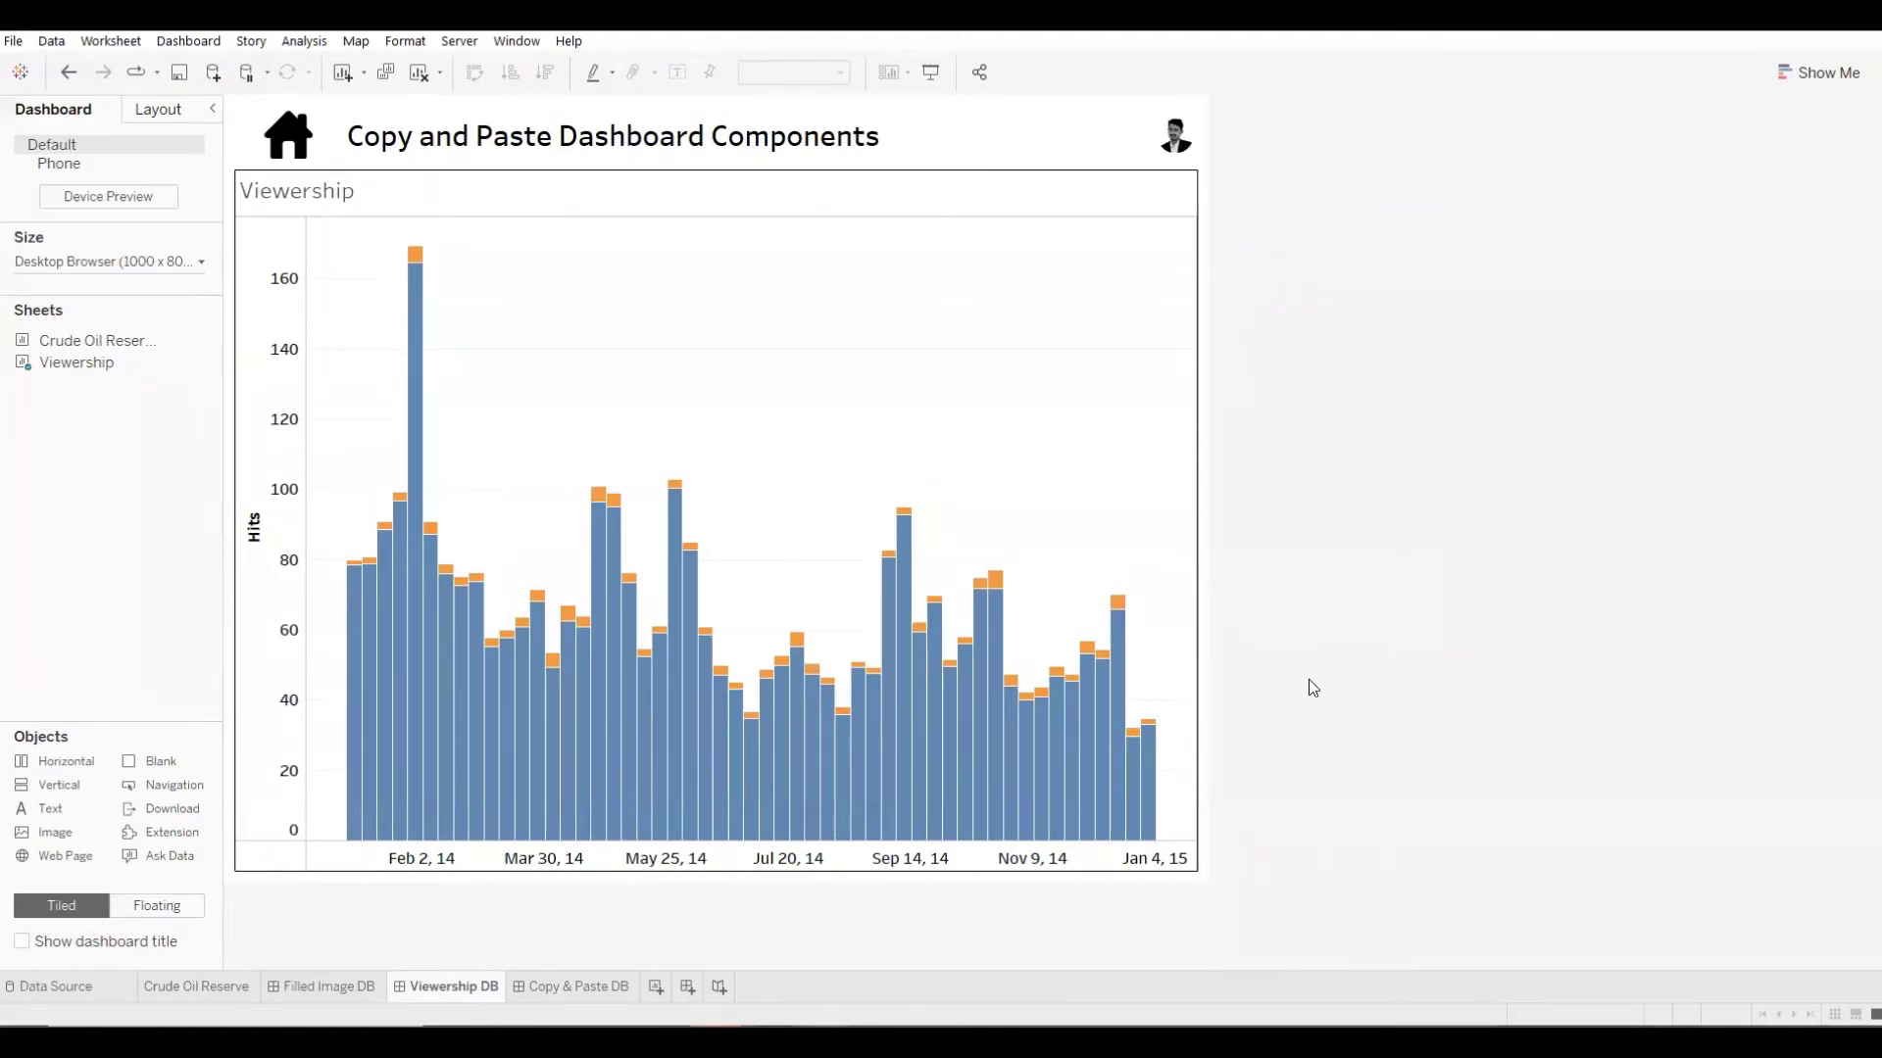
Step: Select the YouTube footer row's container on Filled Image DB, then return to Viewership DB
click(328, 985)
click(554, 844)
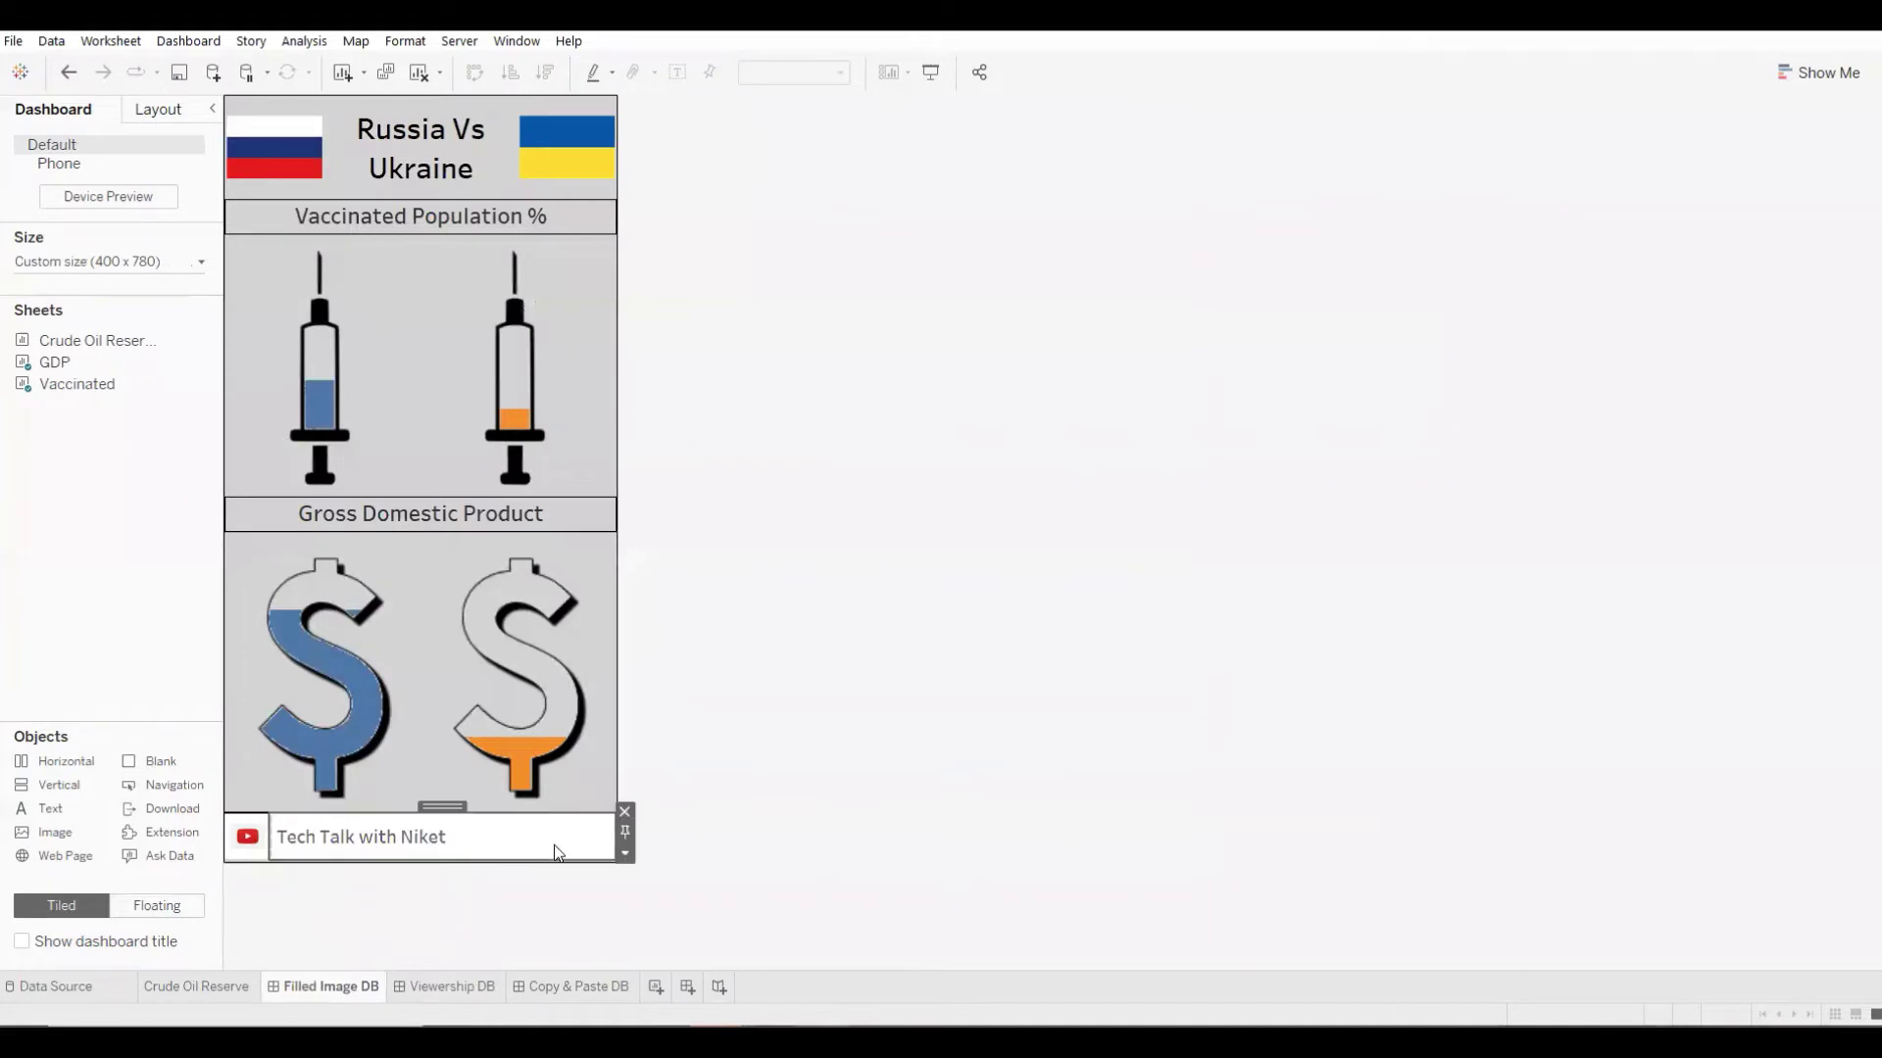
click(625, 857)
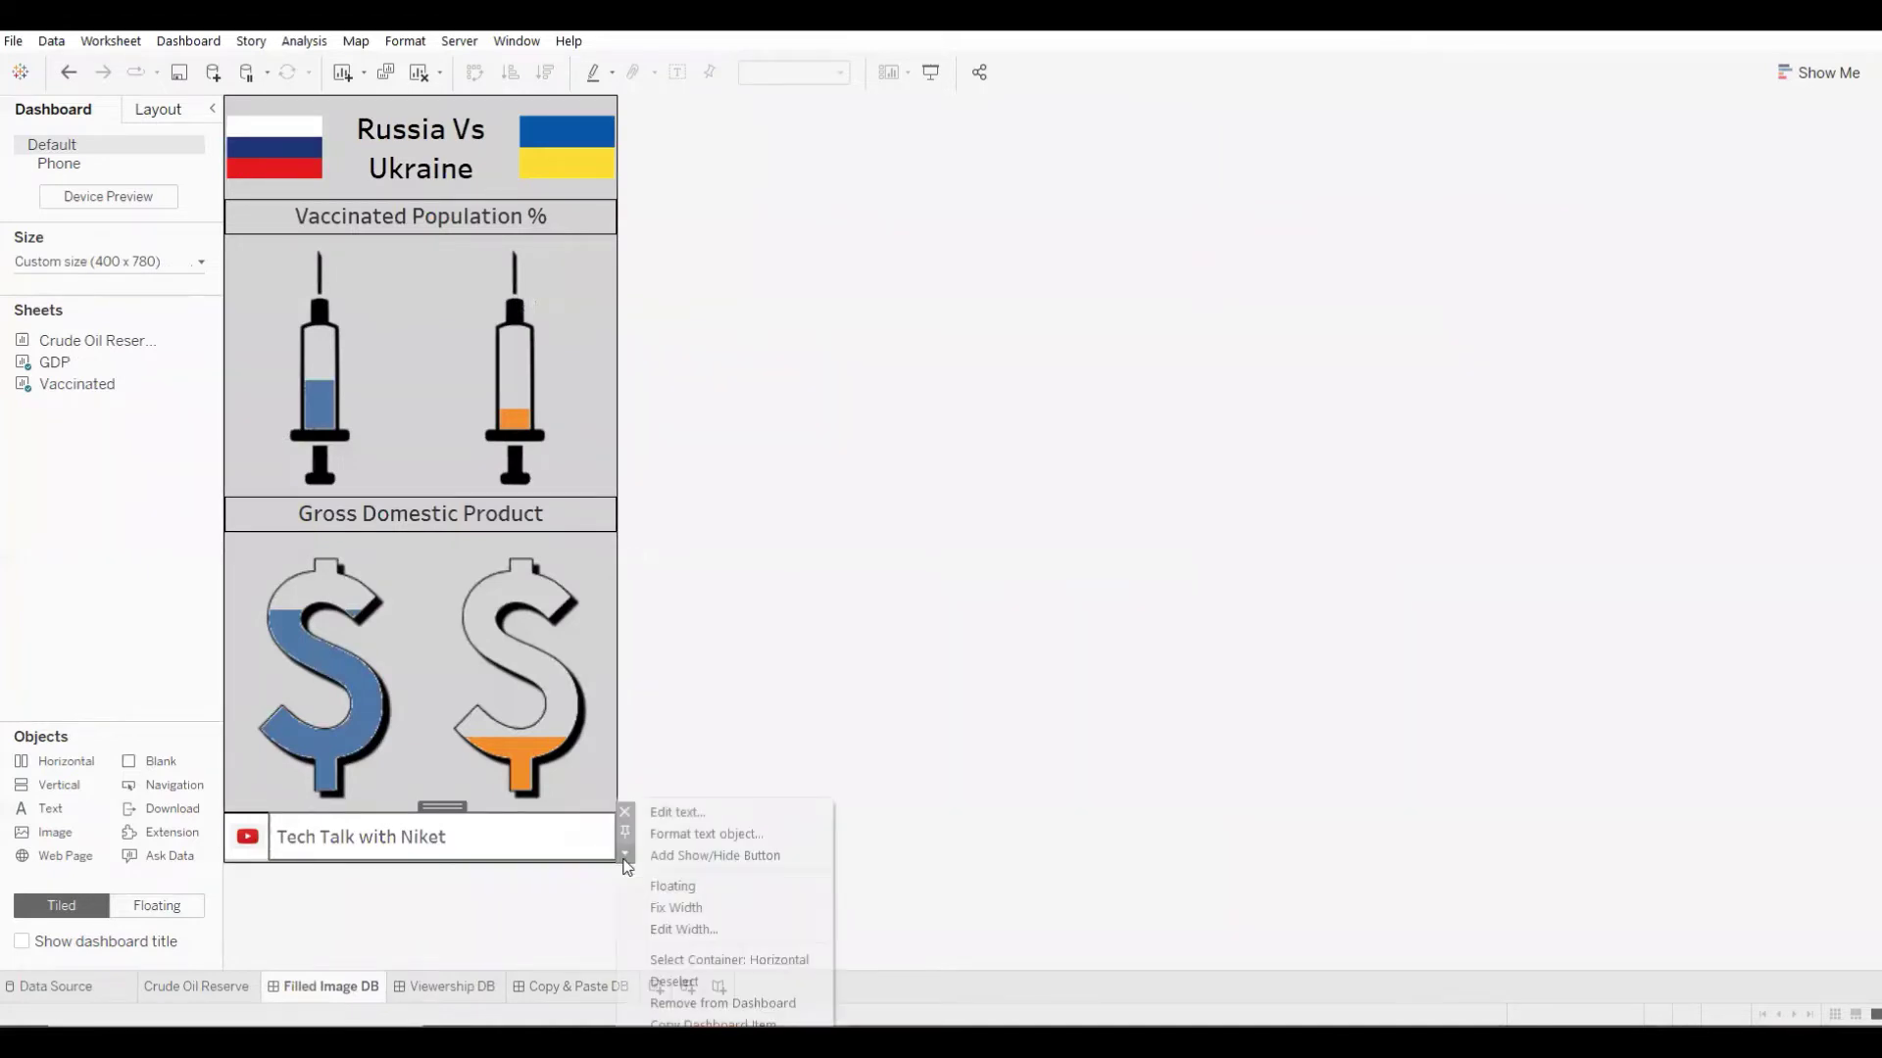
click(755, 962)
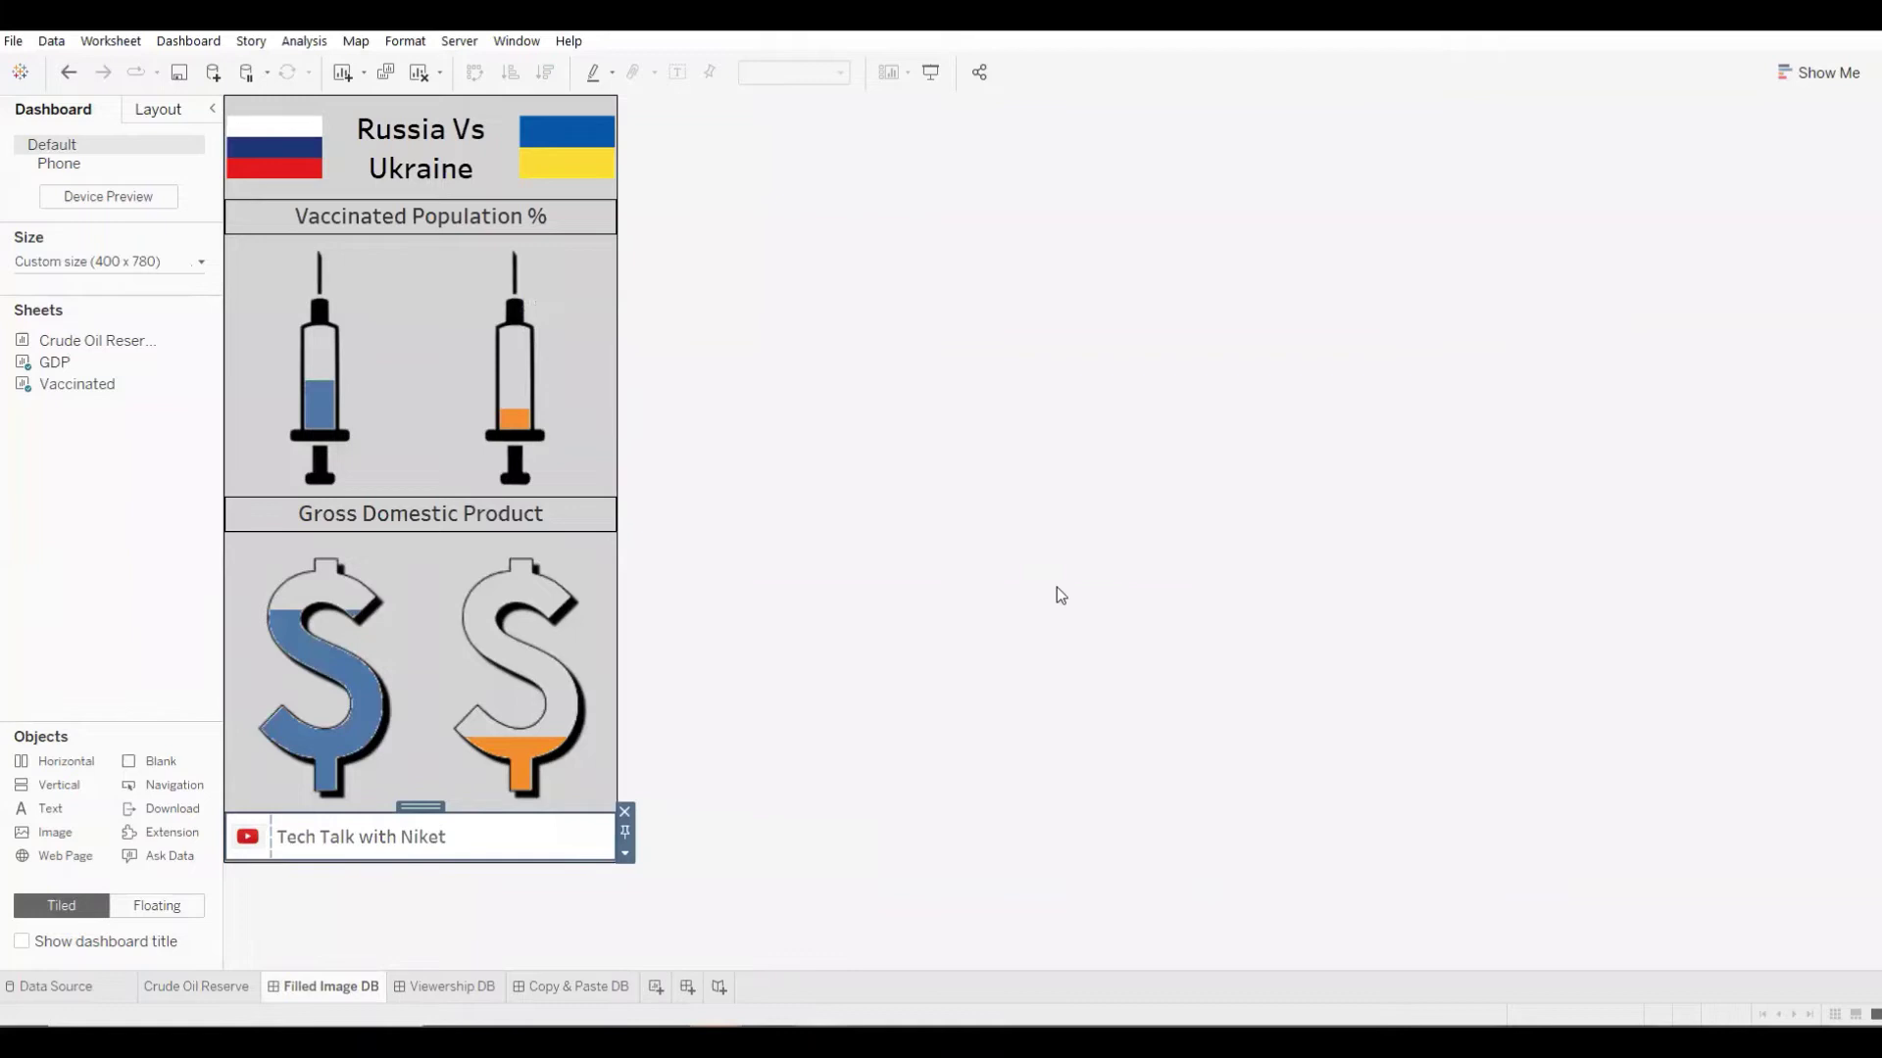
click(981, 657)
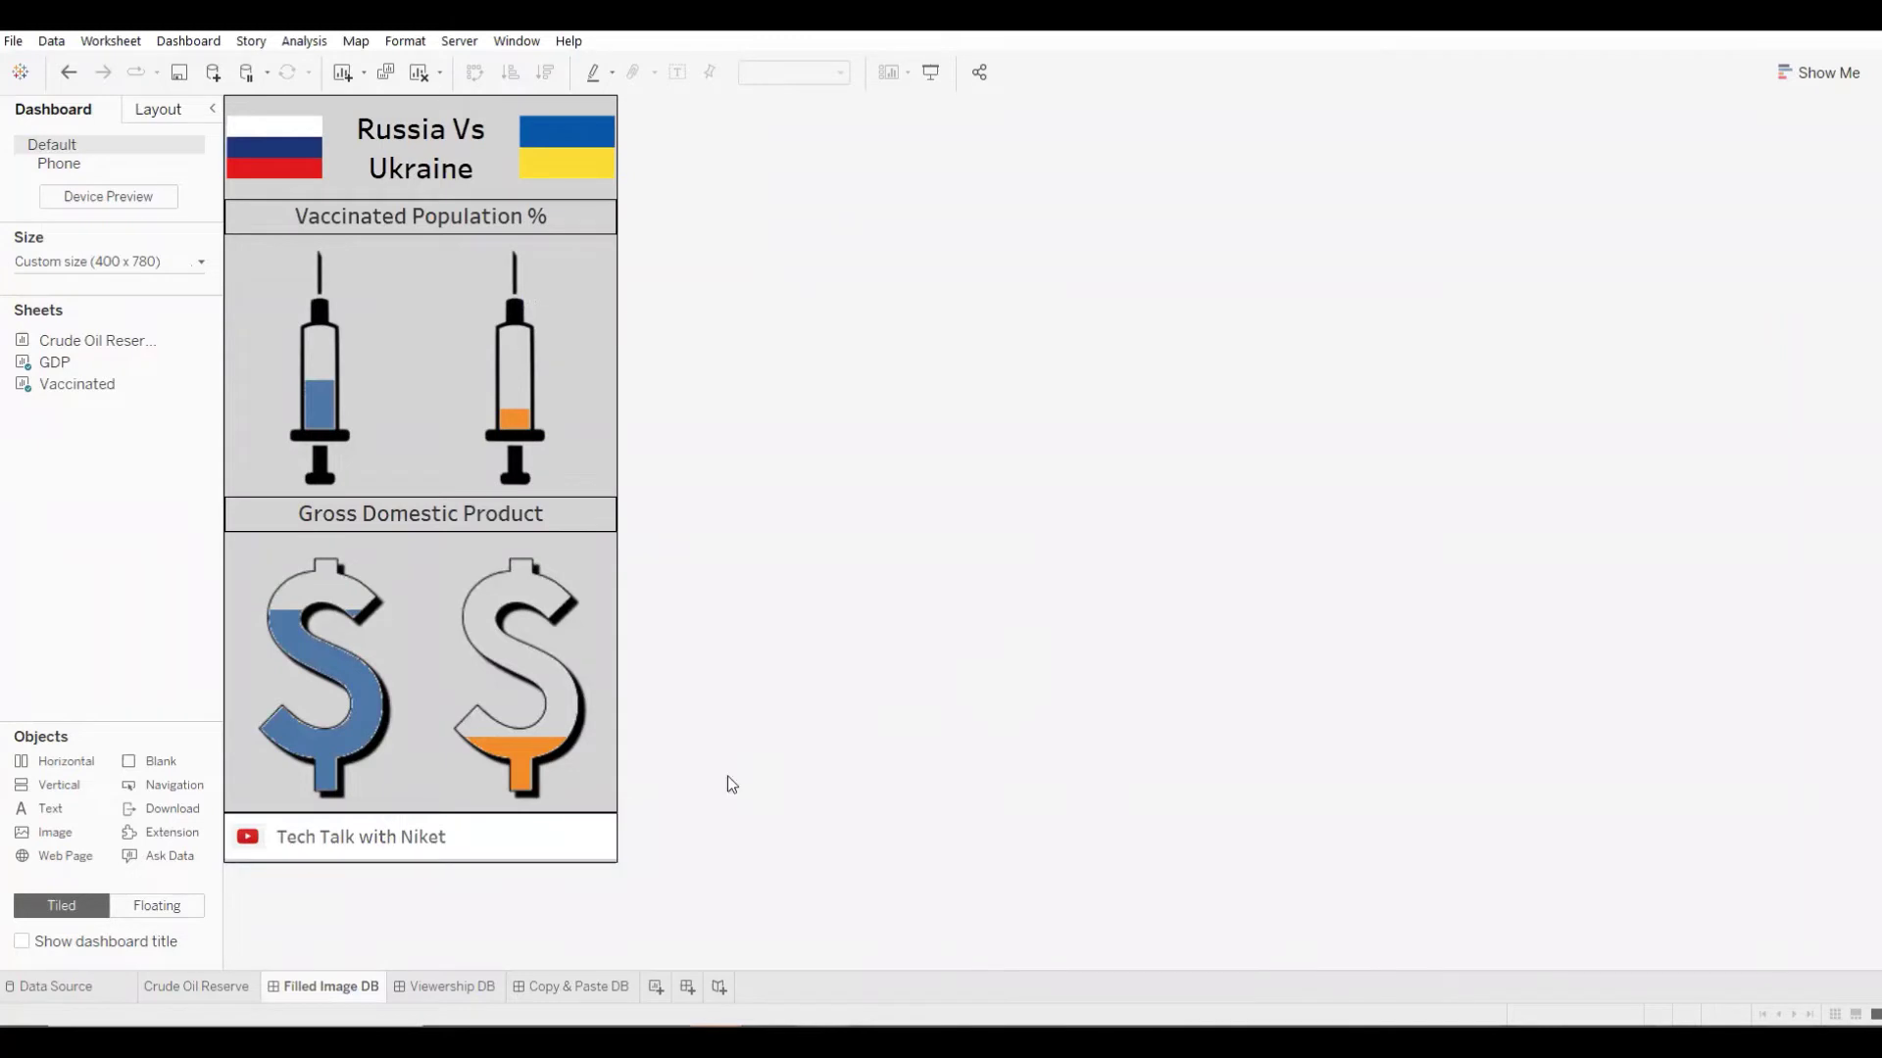
click(446, 986)
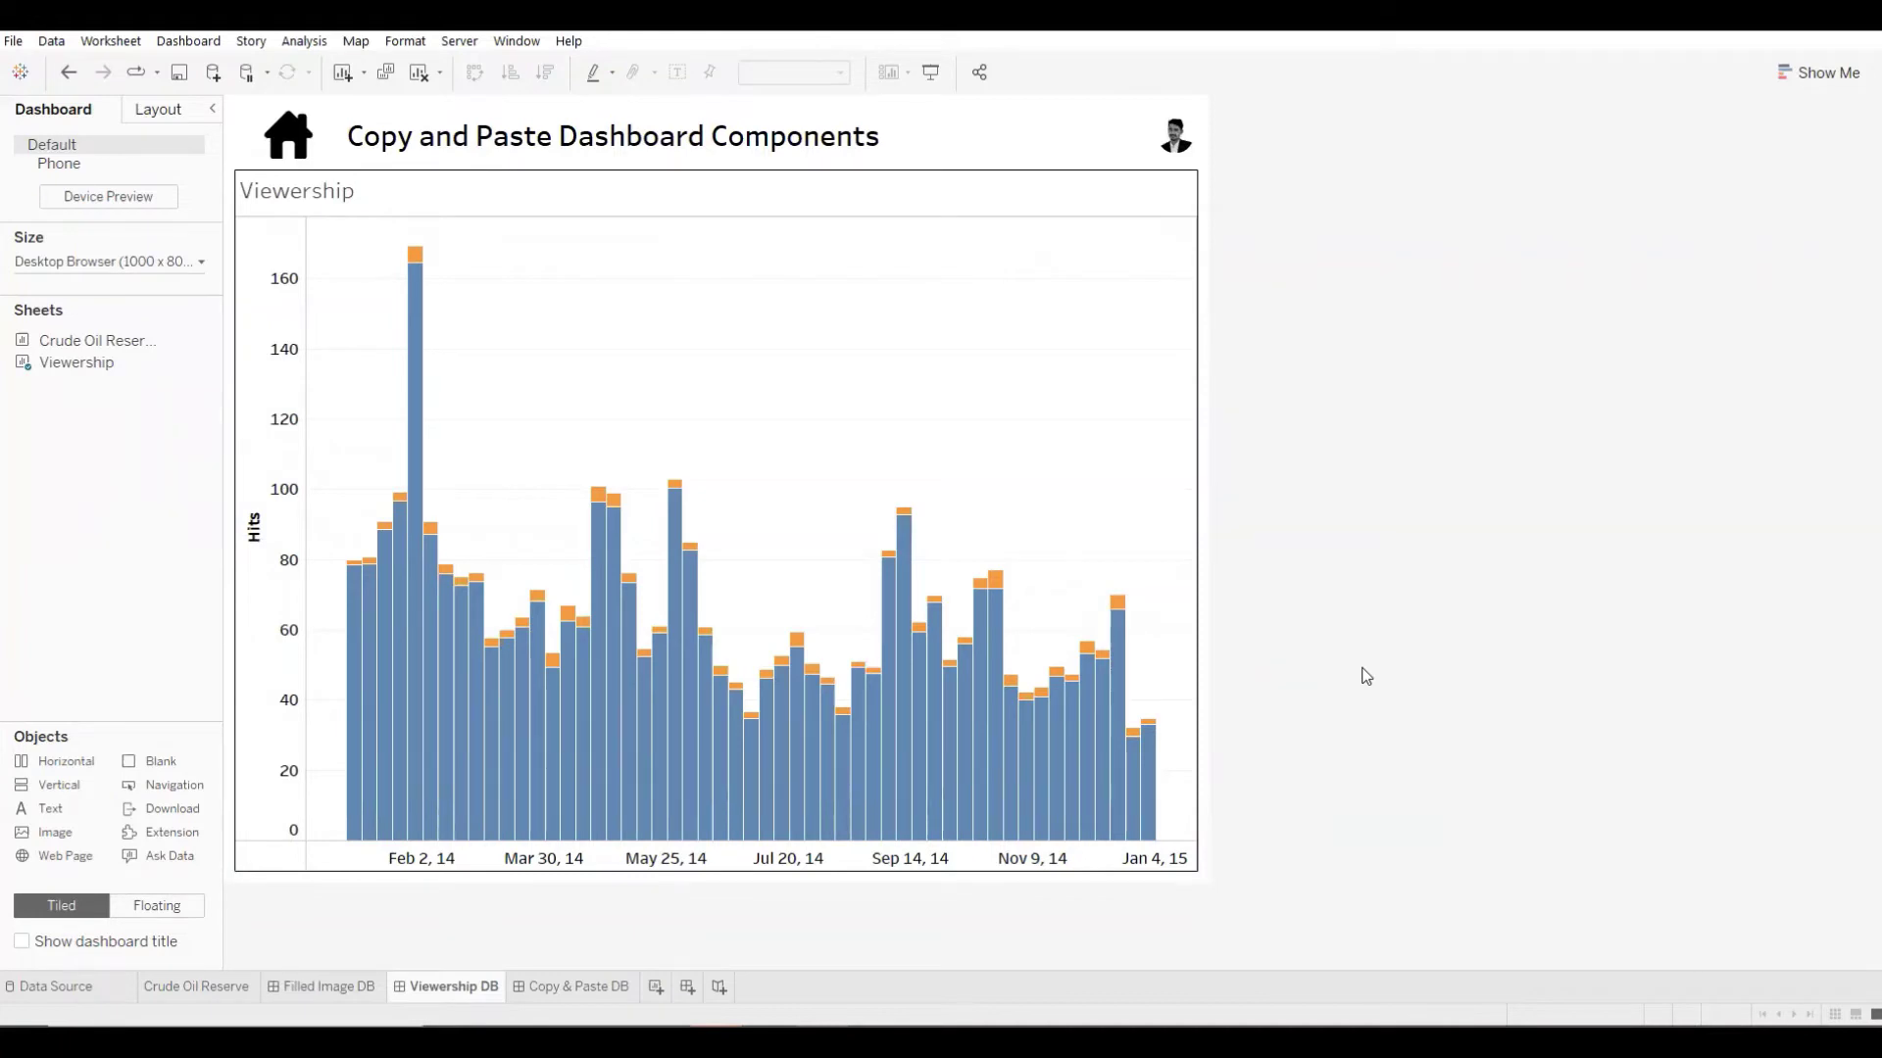
Step: Paste the YouTube footer via File > Paste, untick Floating, and shrink it into a strip below the Hits chart
click(13, 41)
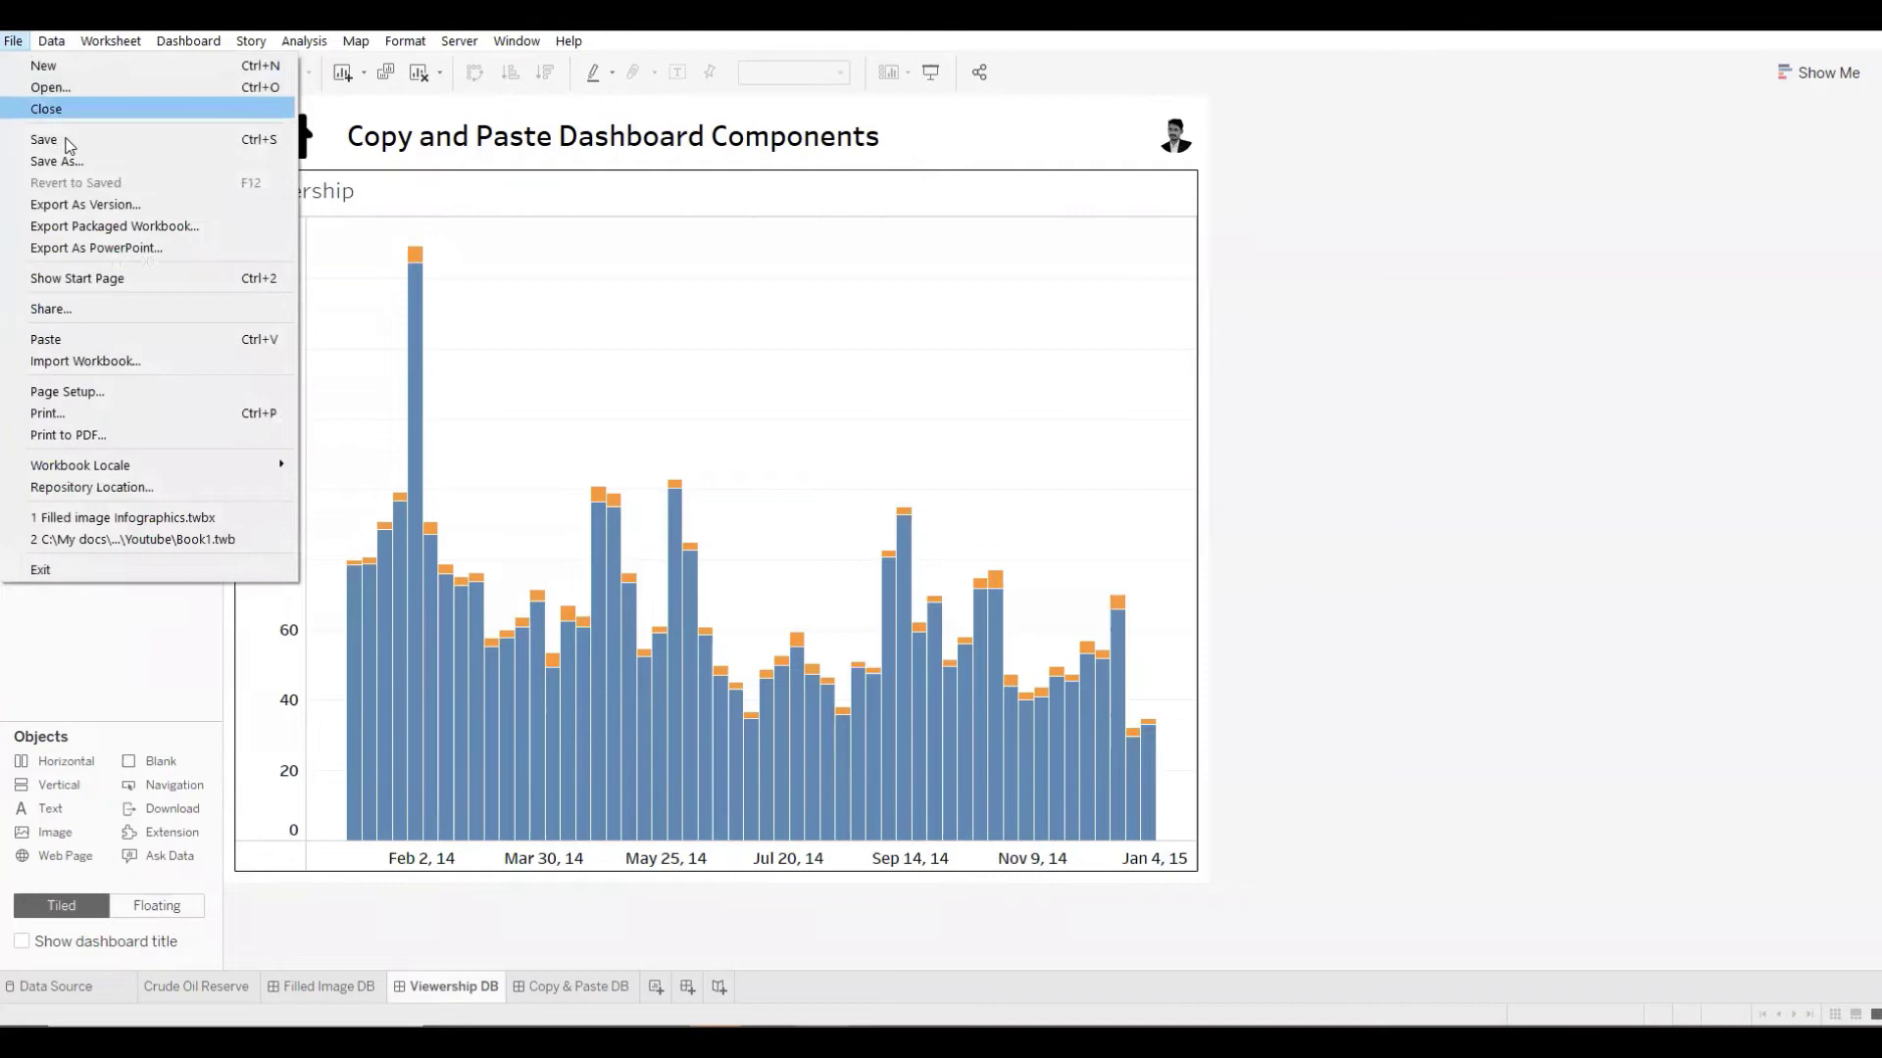
click(87, 340)
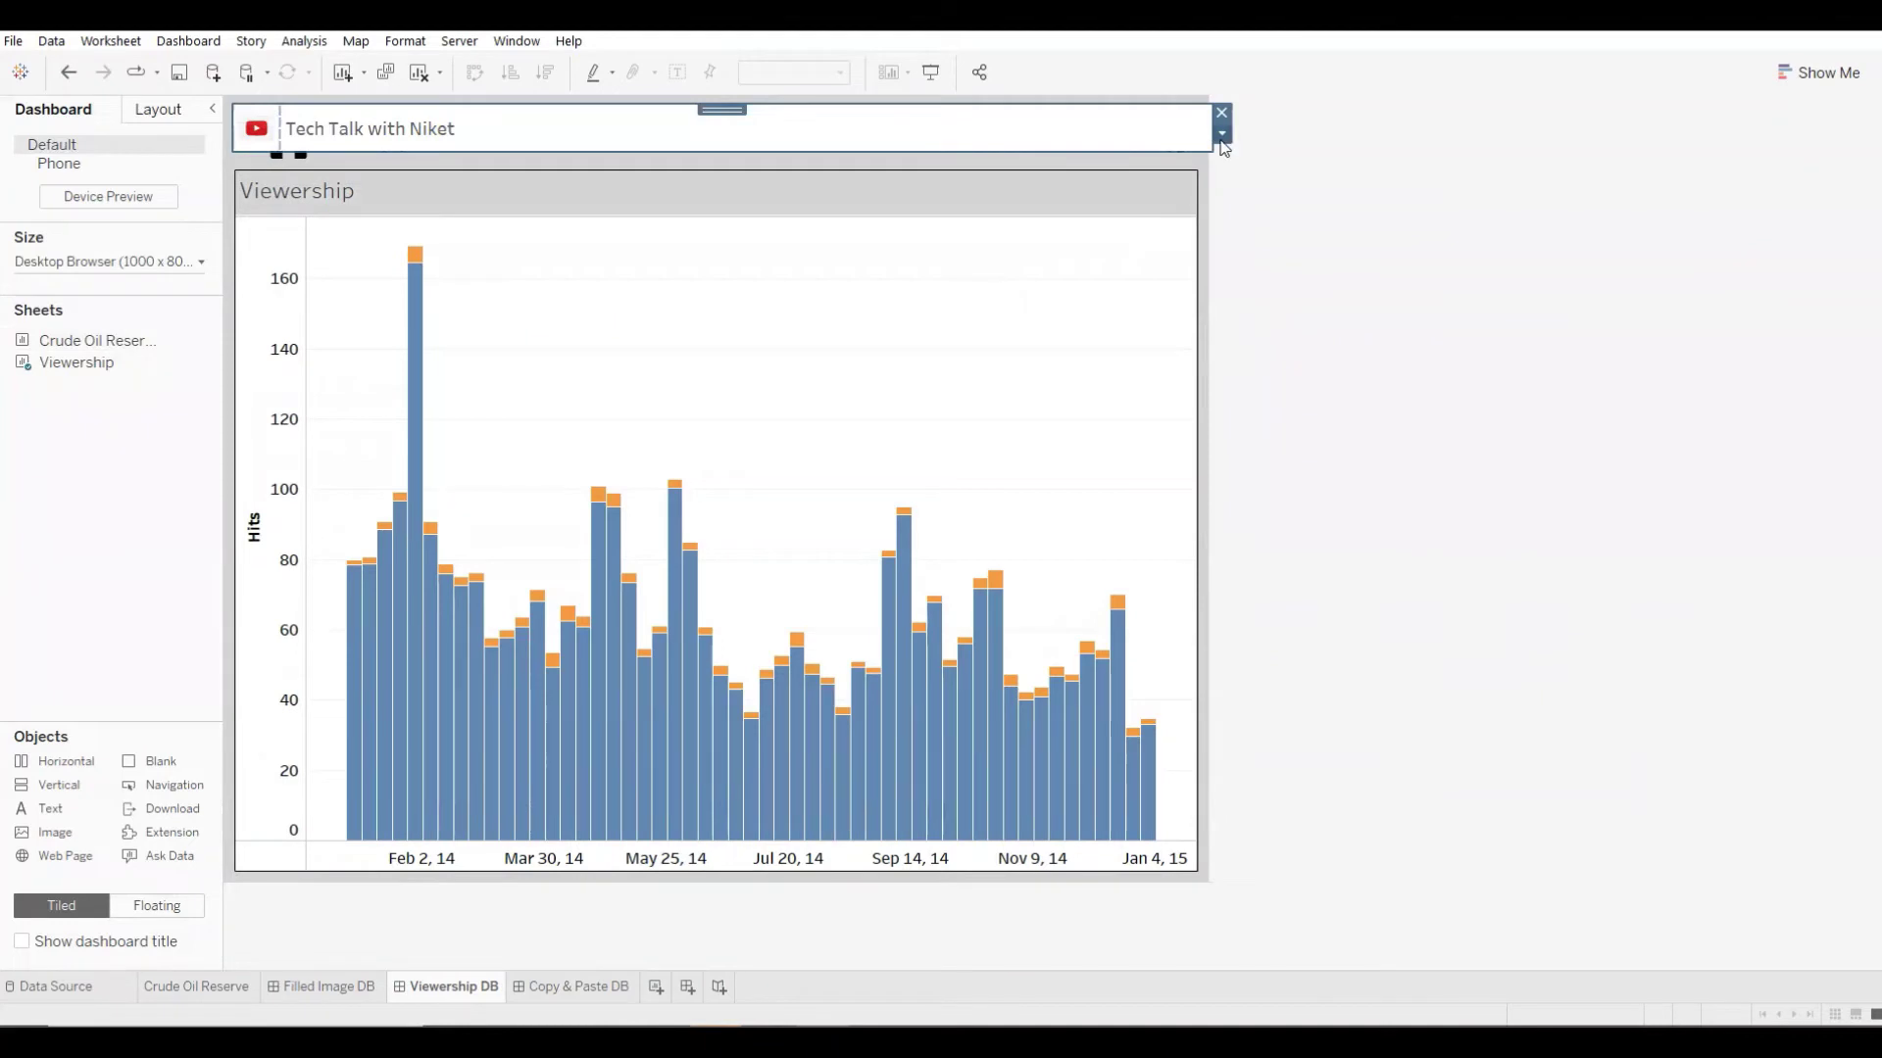
click(1224, 140)
click(1266, 235)
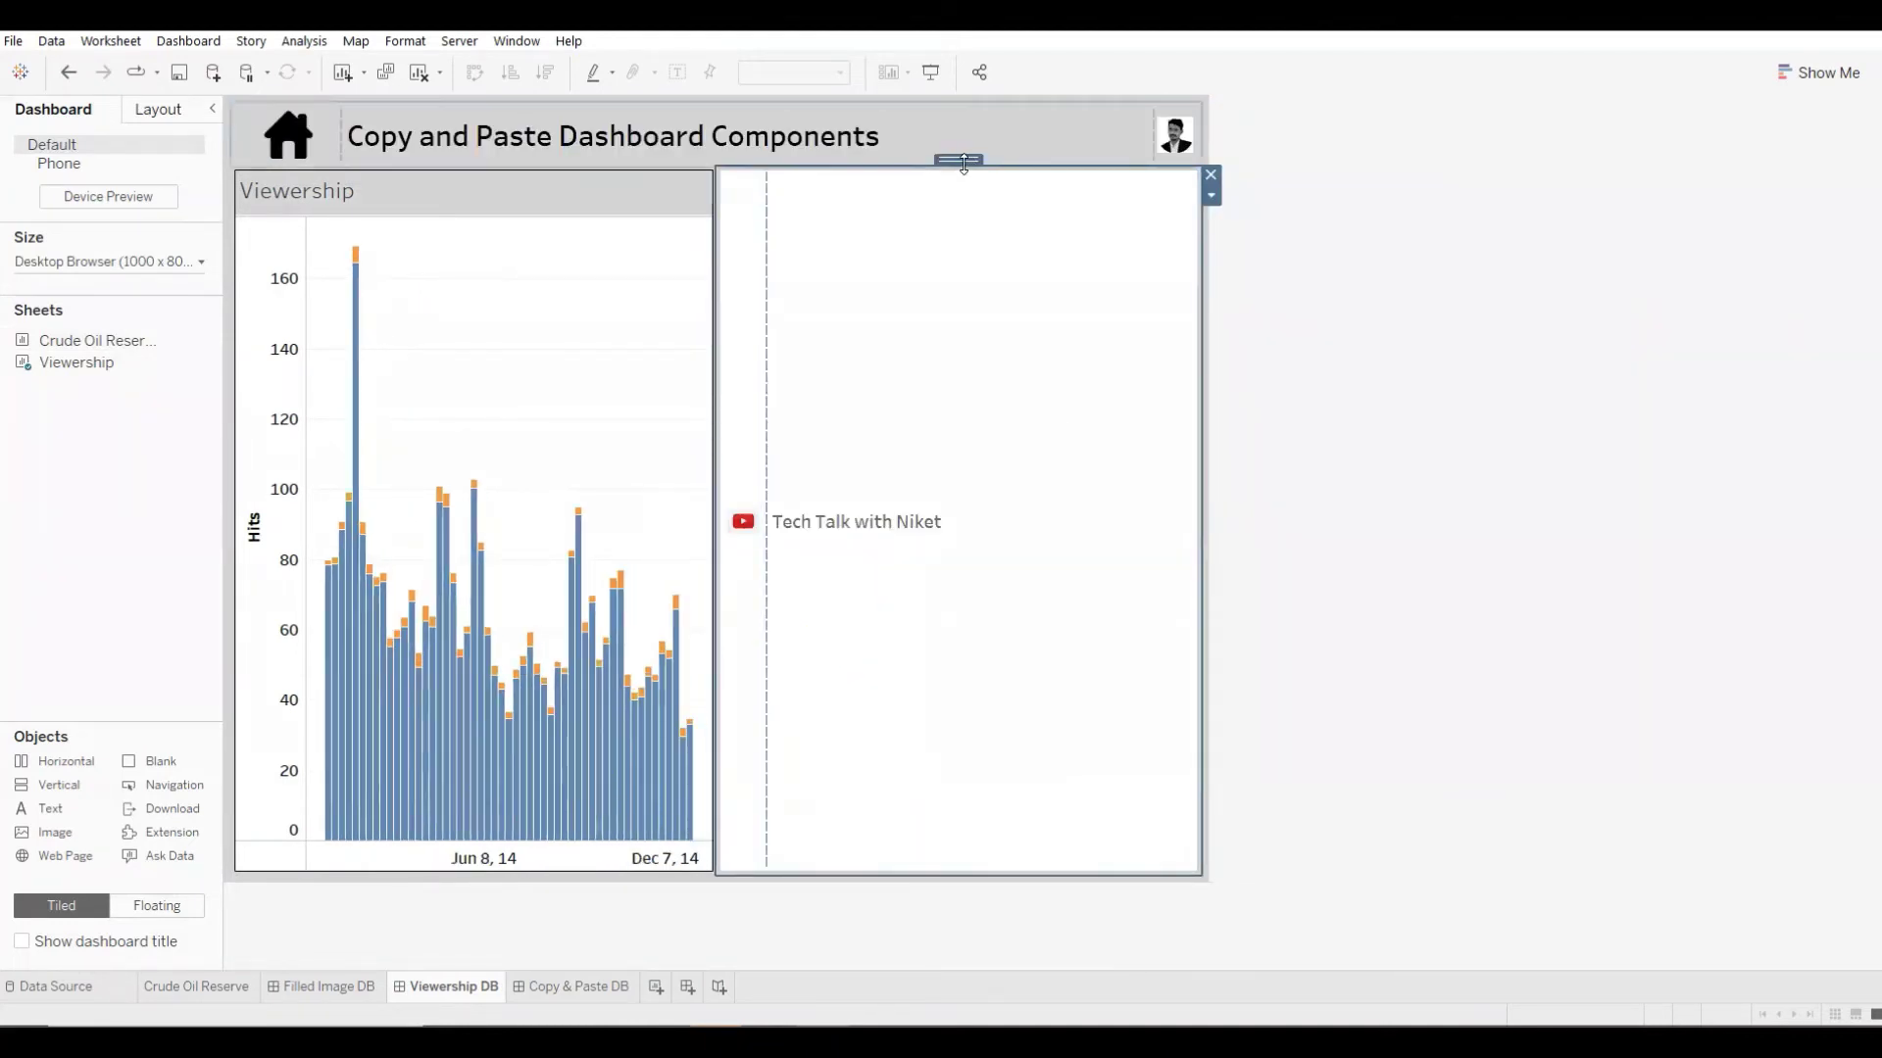
mouse_move(964, 164)
mouse_down()
mouse_move(823, 630)
mouse_move(655, 802)
mouse_move(615, 804)
mouse_up()
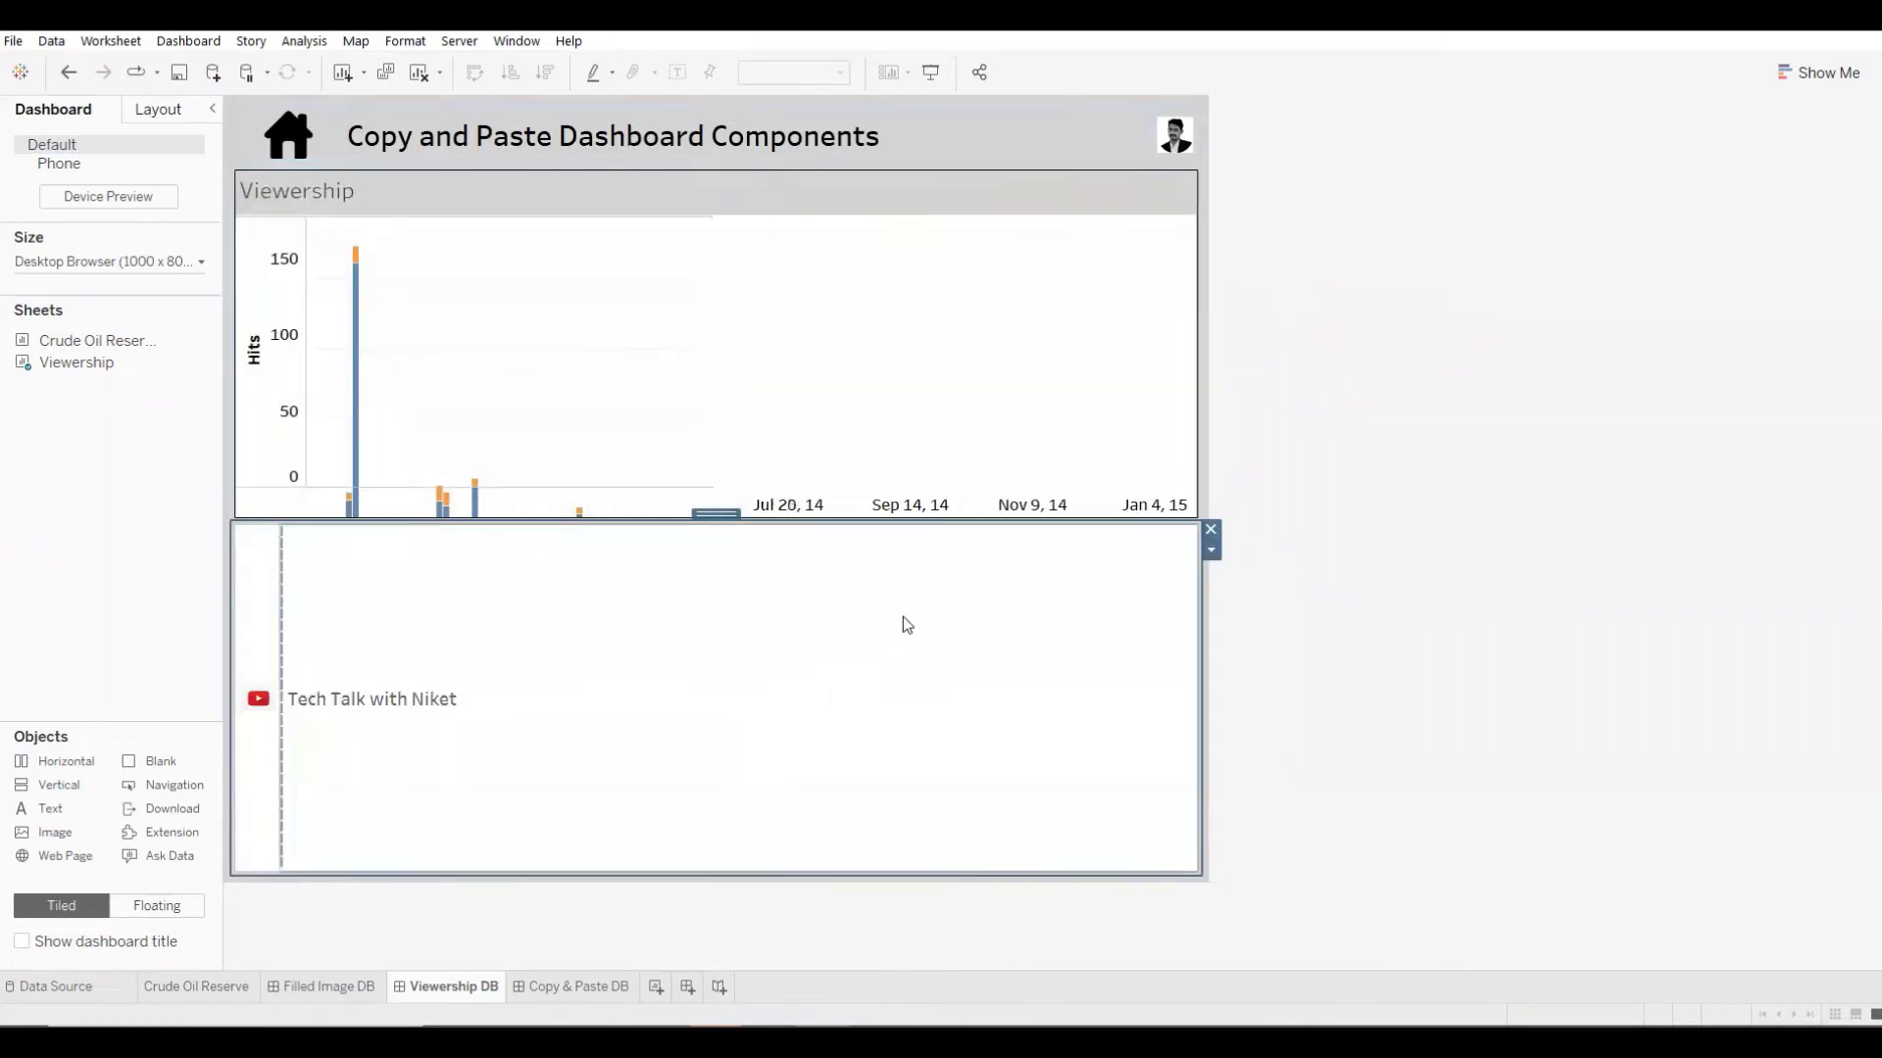
drag(958, 519, 942, 816)
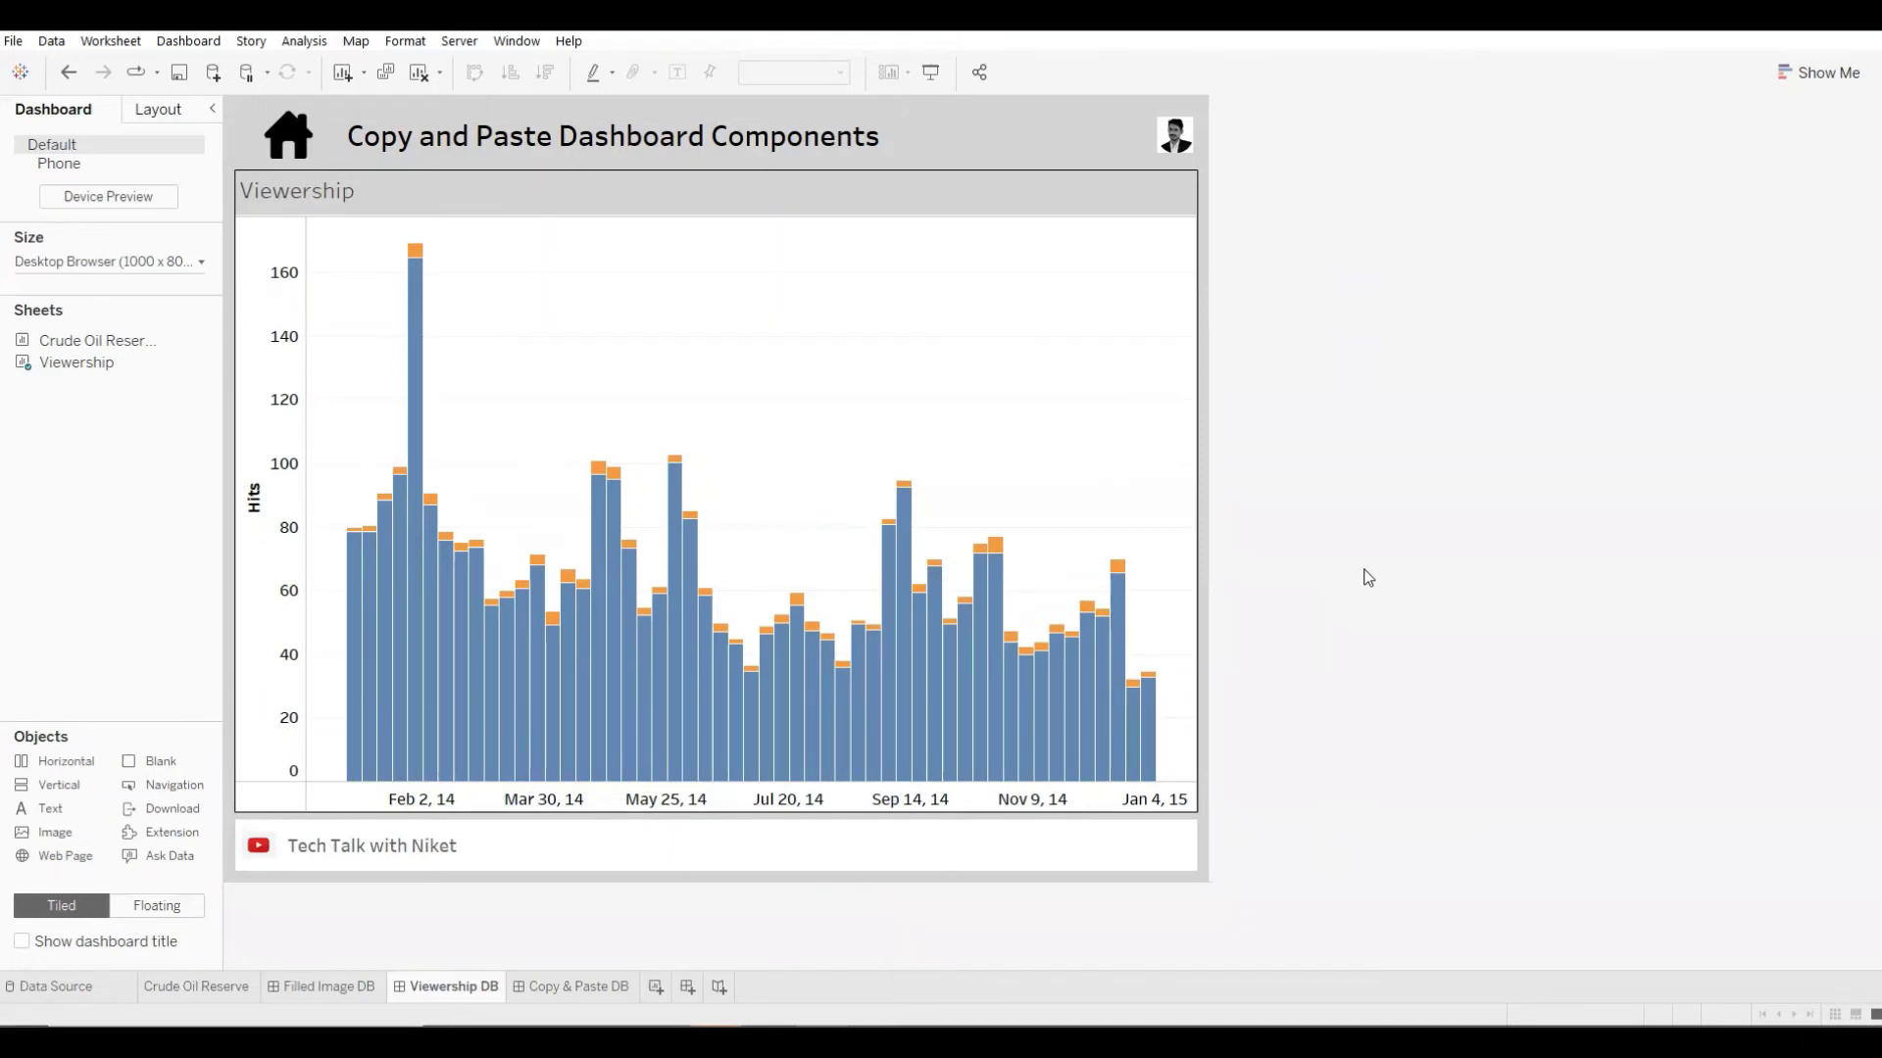
key(alt)
alt+click(286, 143)
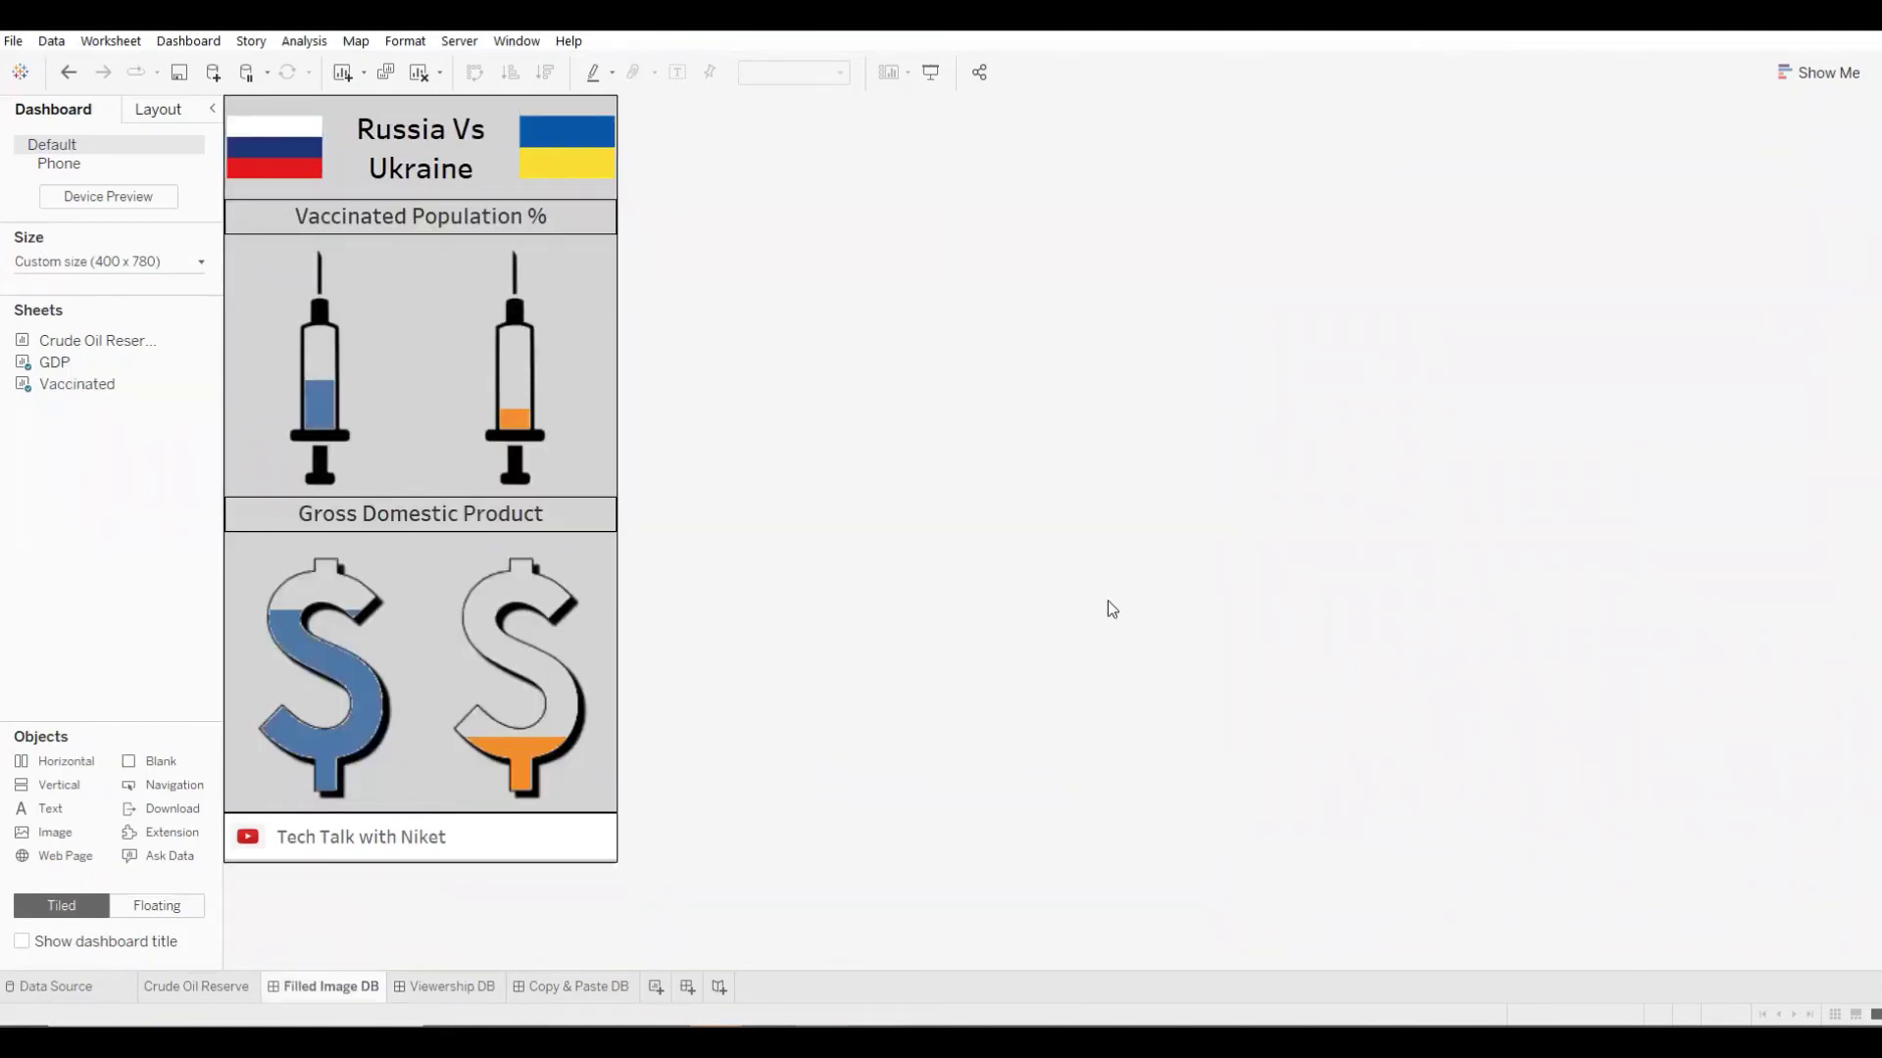
key(ctrl+Tab)
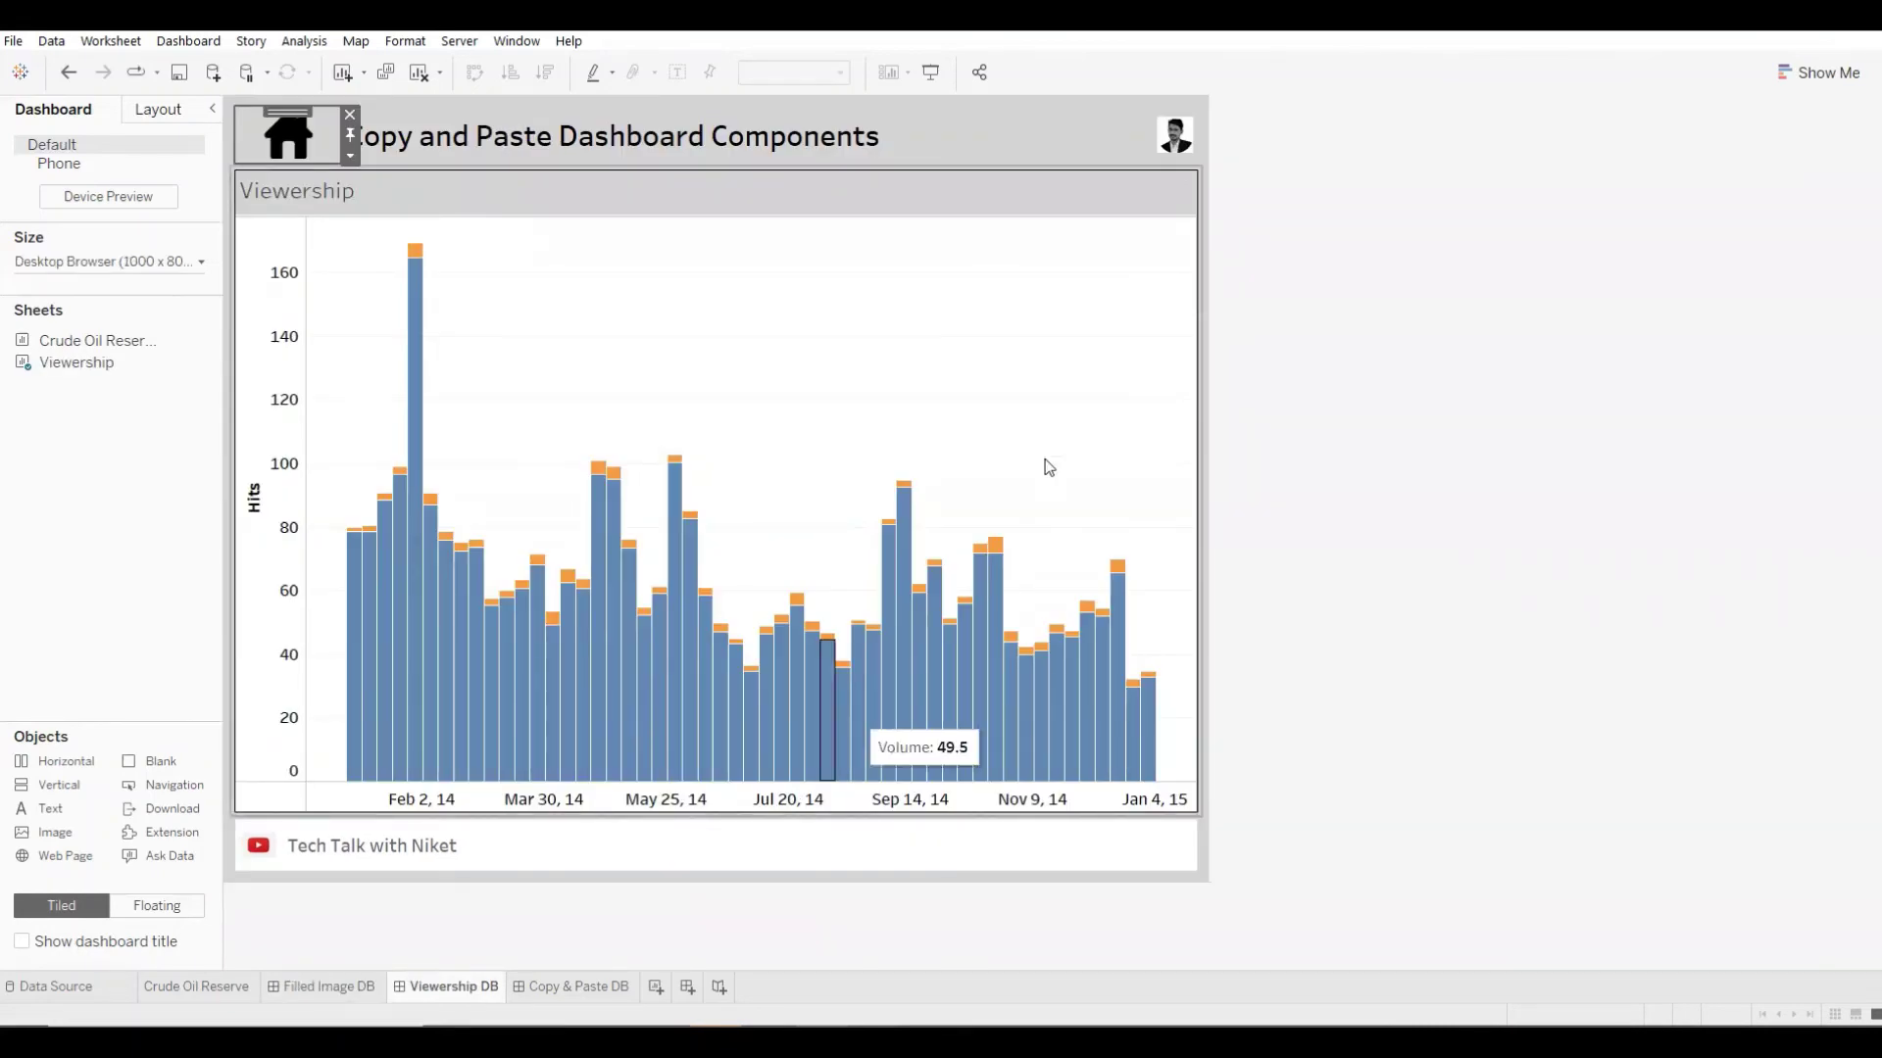
click(162, 110)
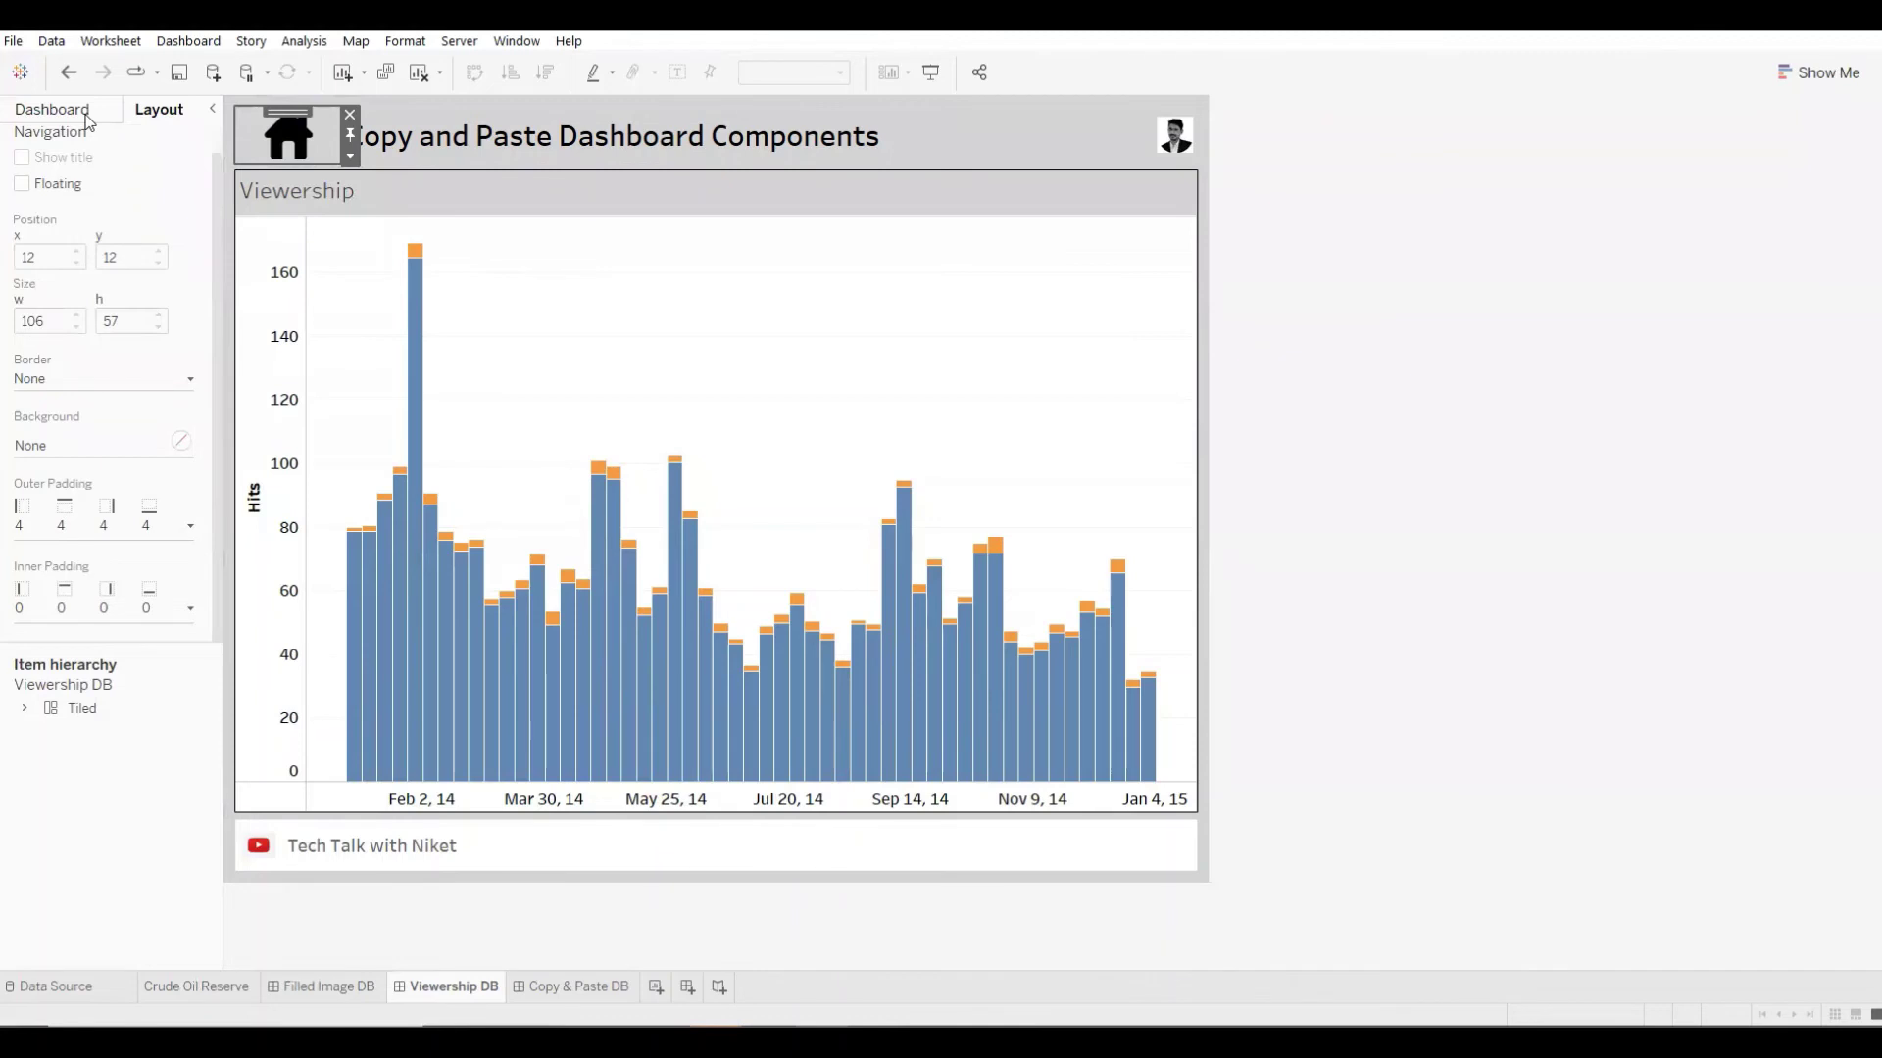
click(86, 117)
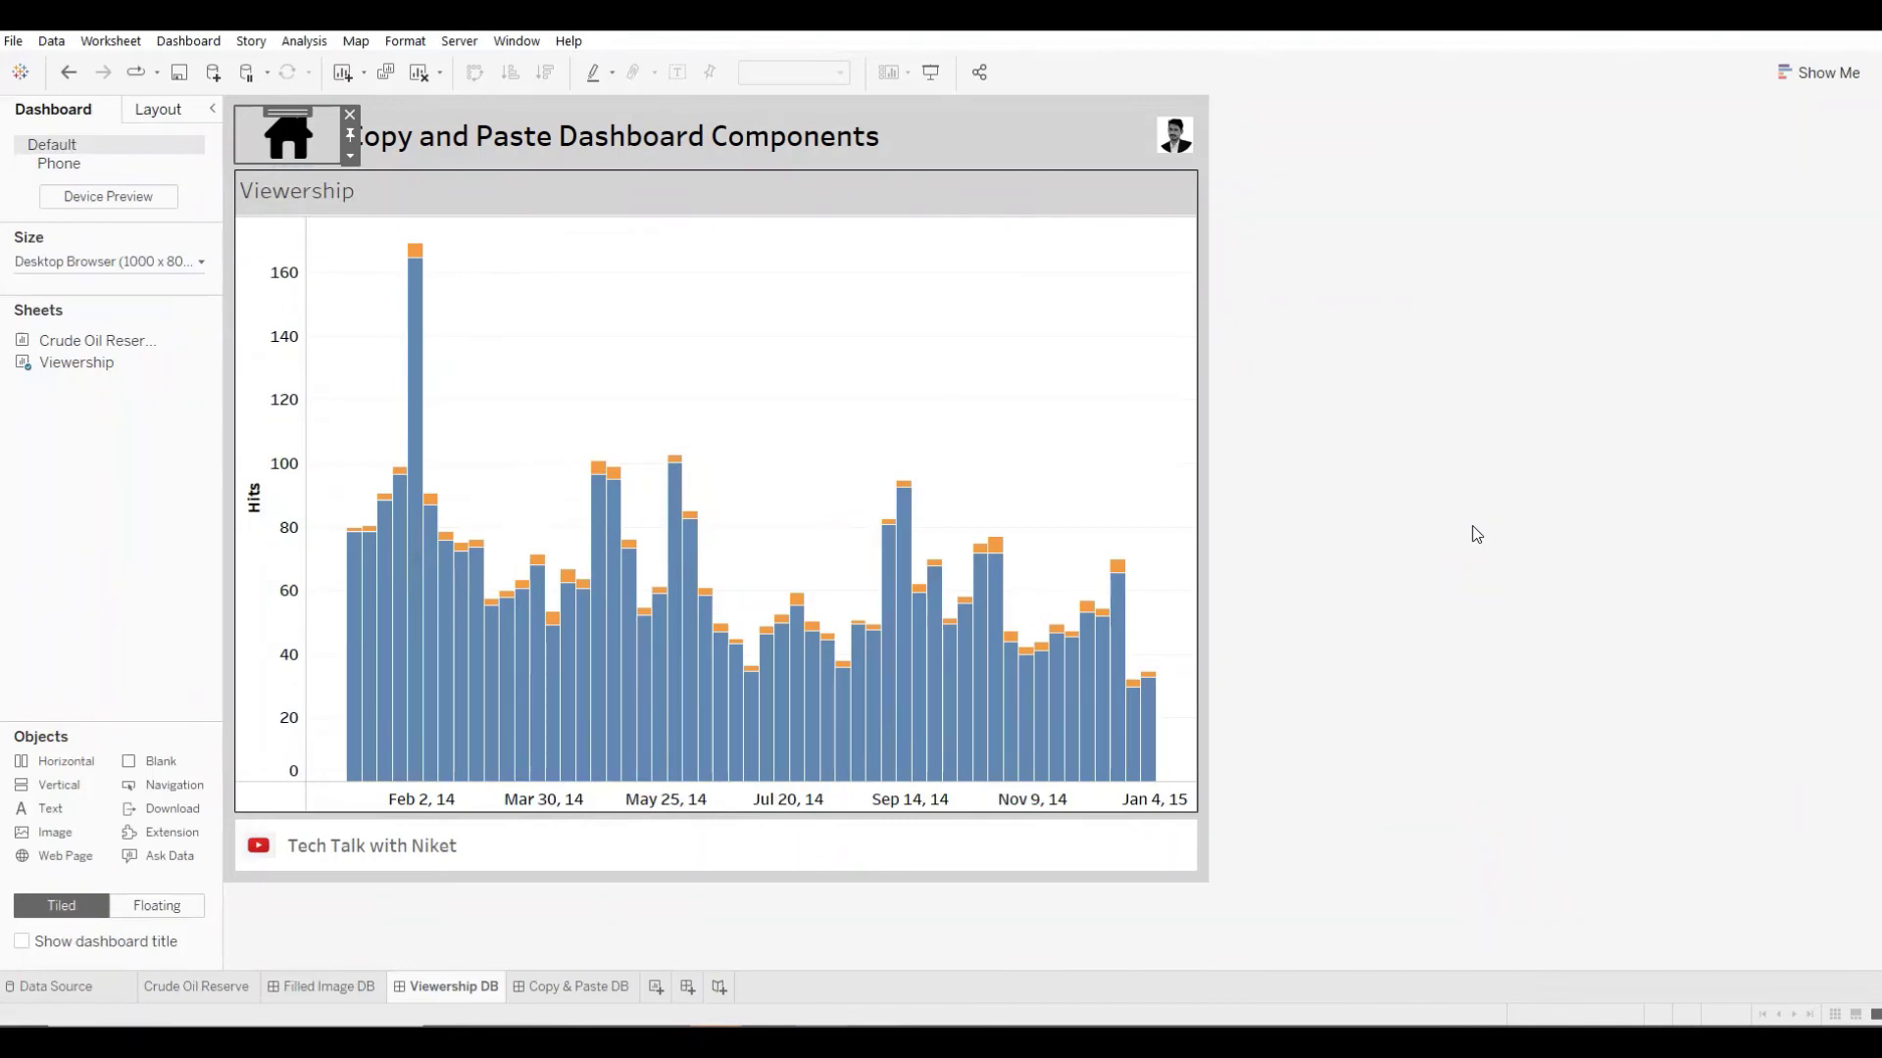
click(1386, 511)
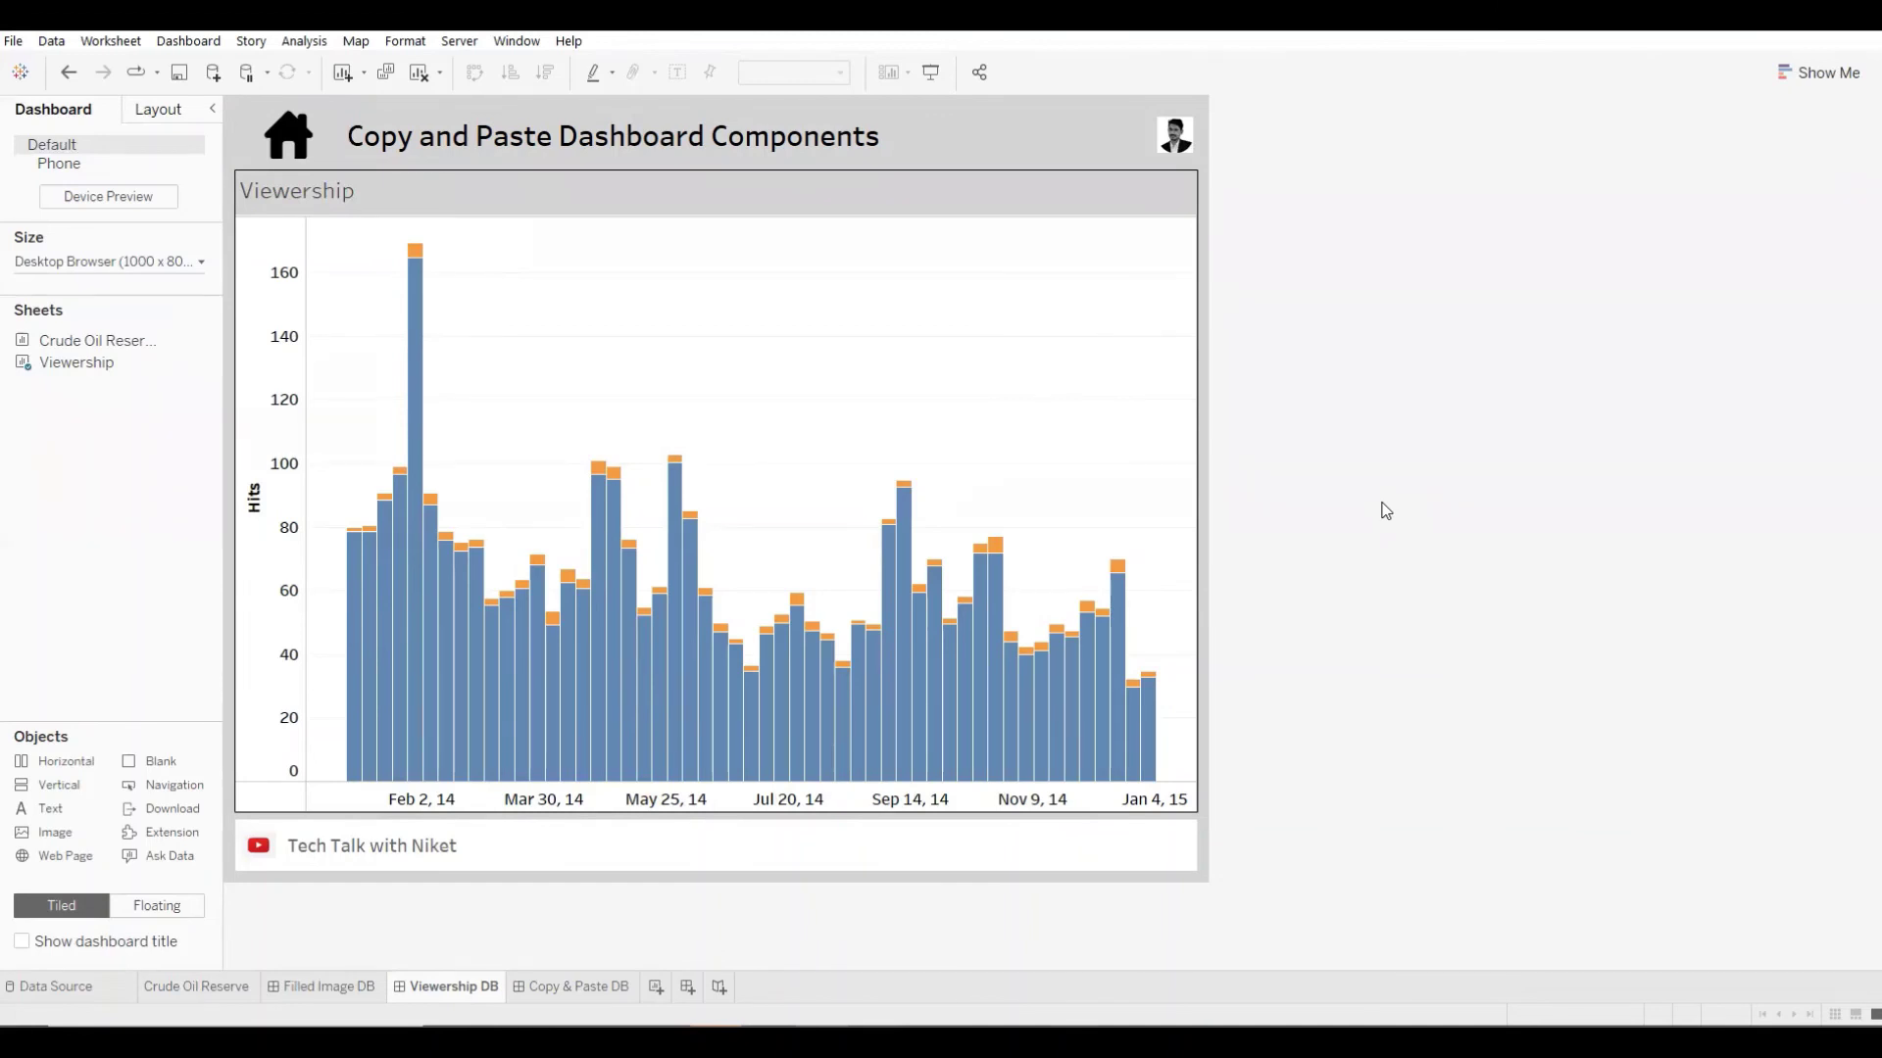
click(1084, 196)
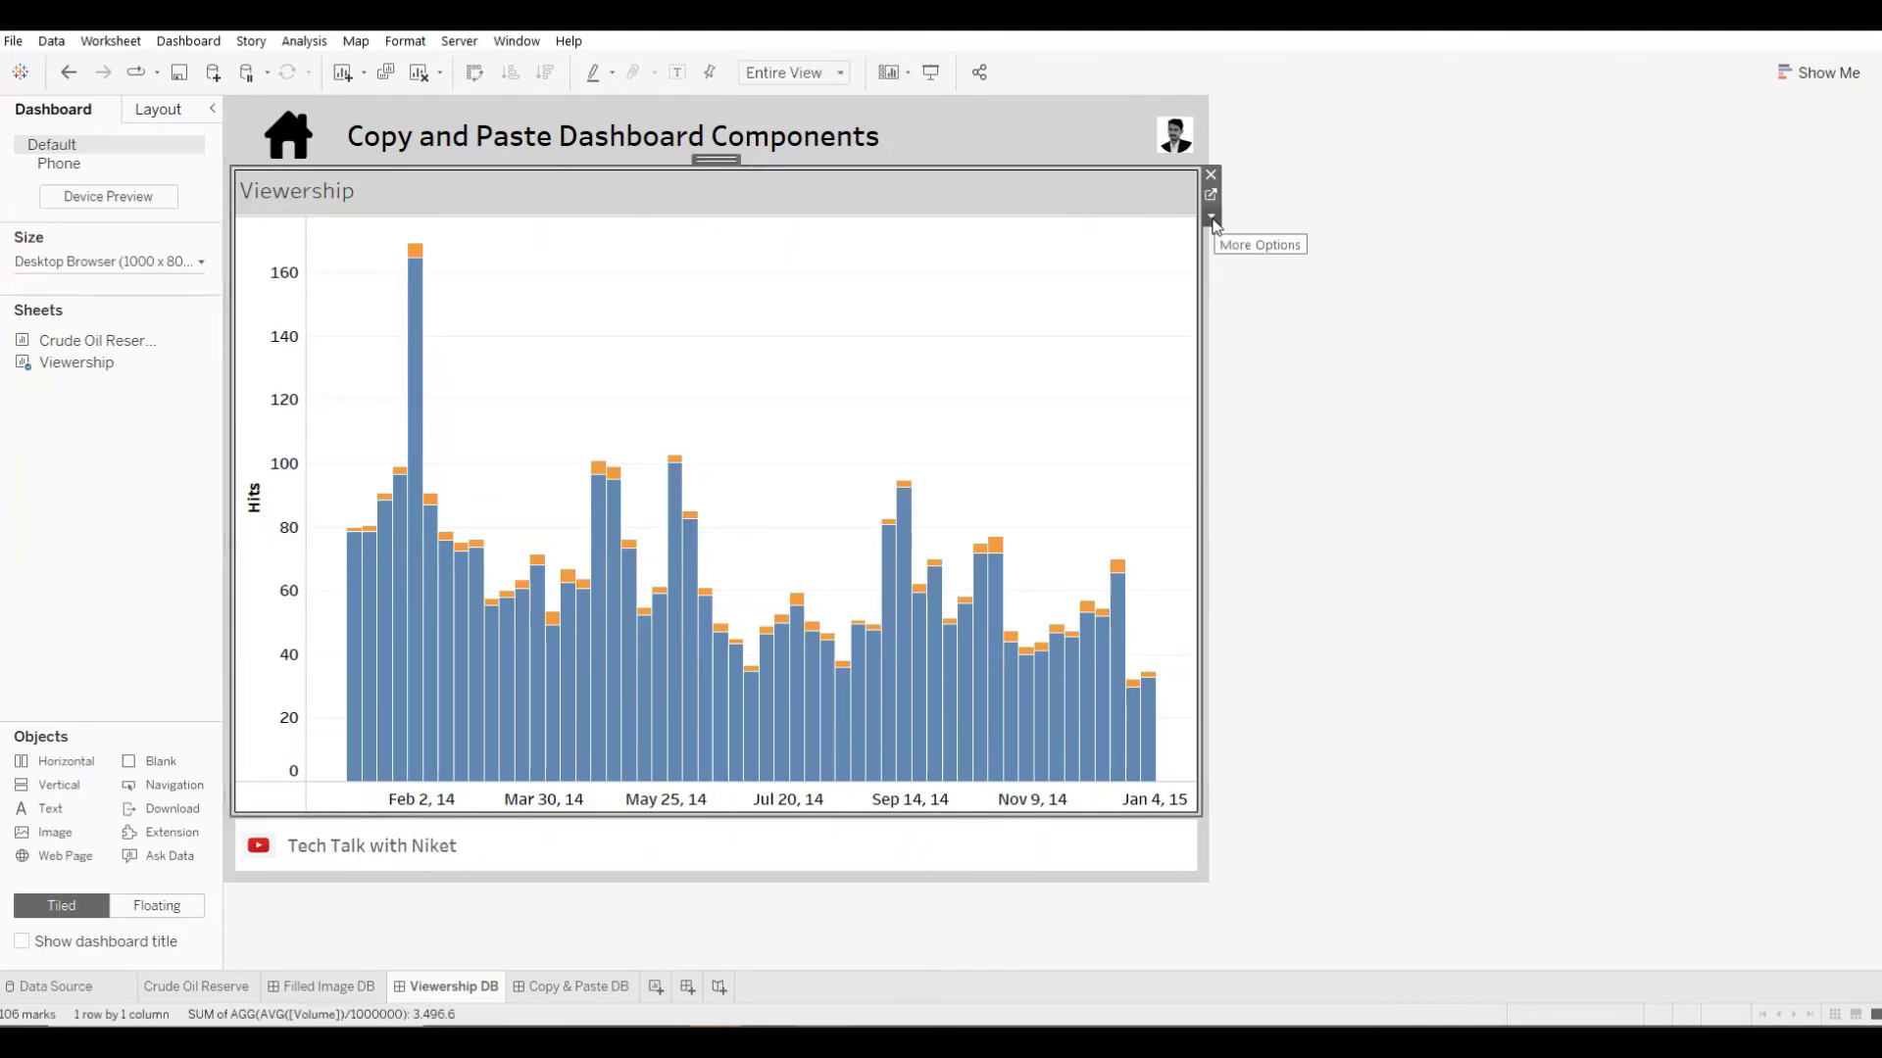
click(1213, 217)
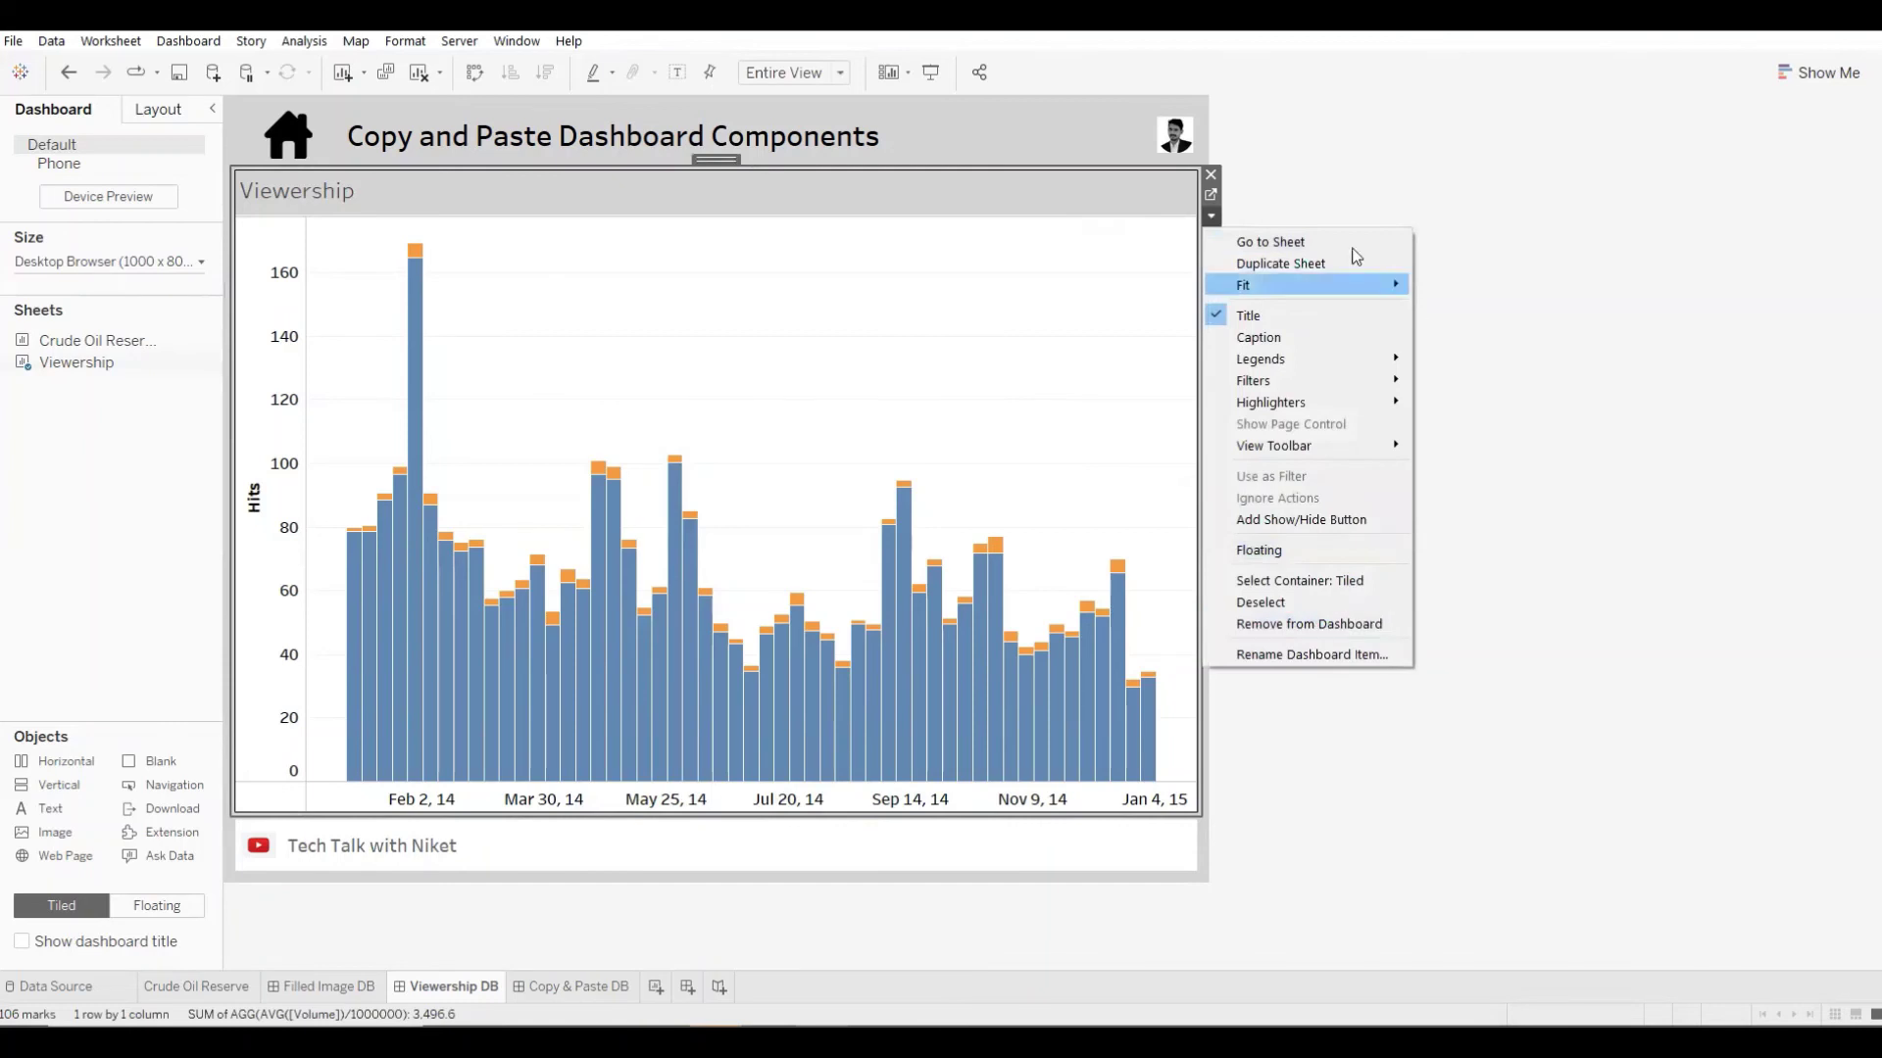
click(1575, 314)
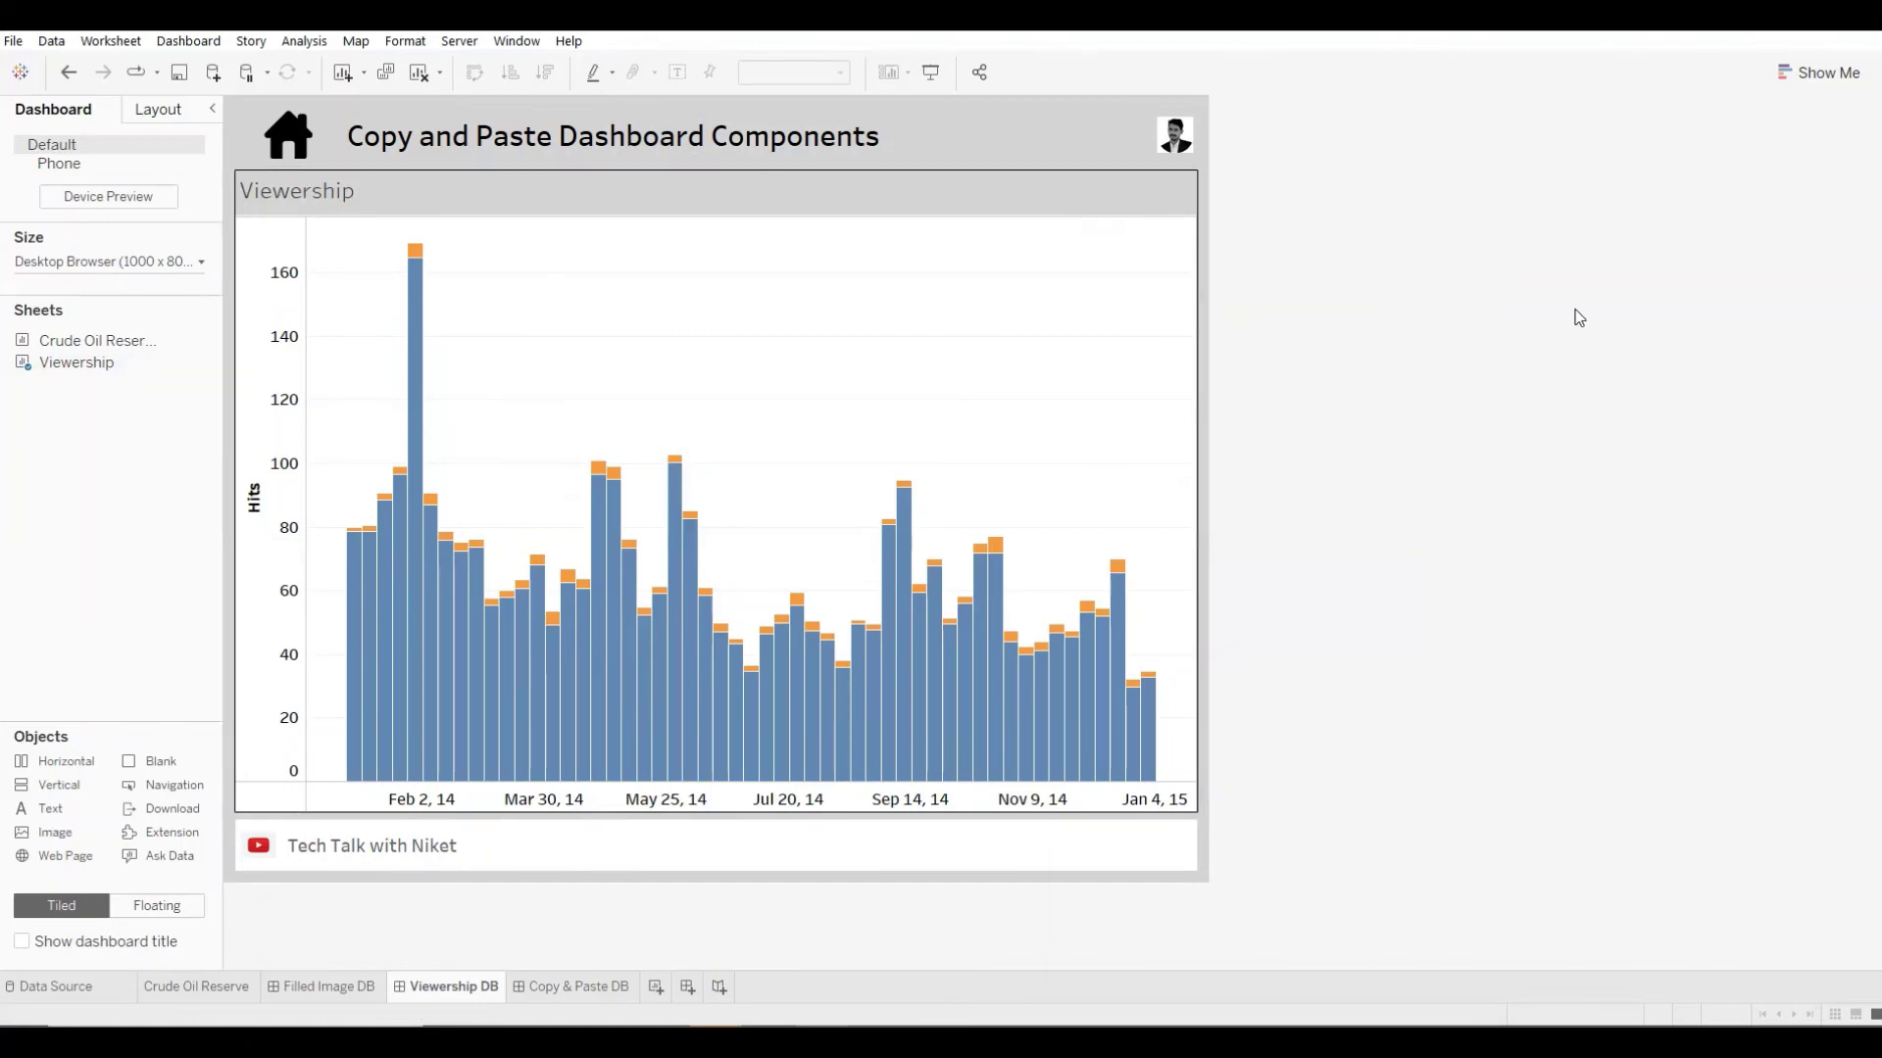
click(1047, 144)
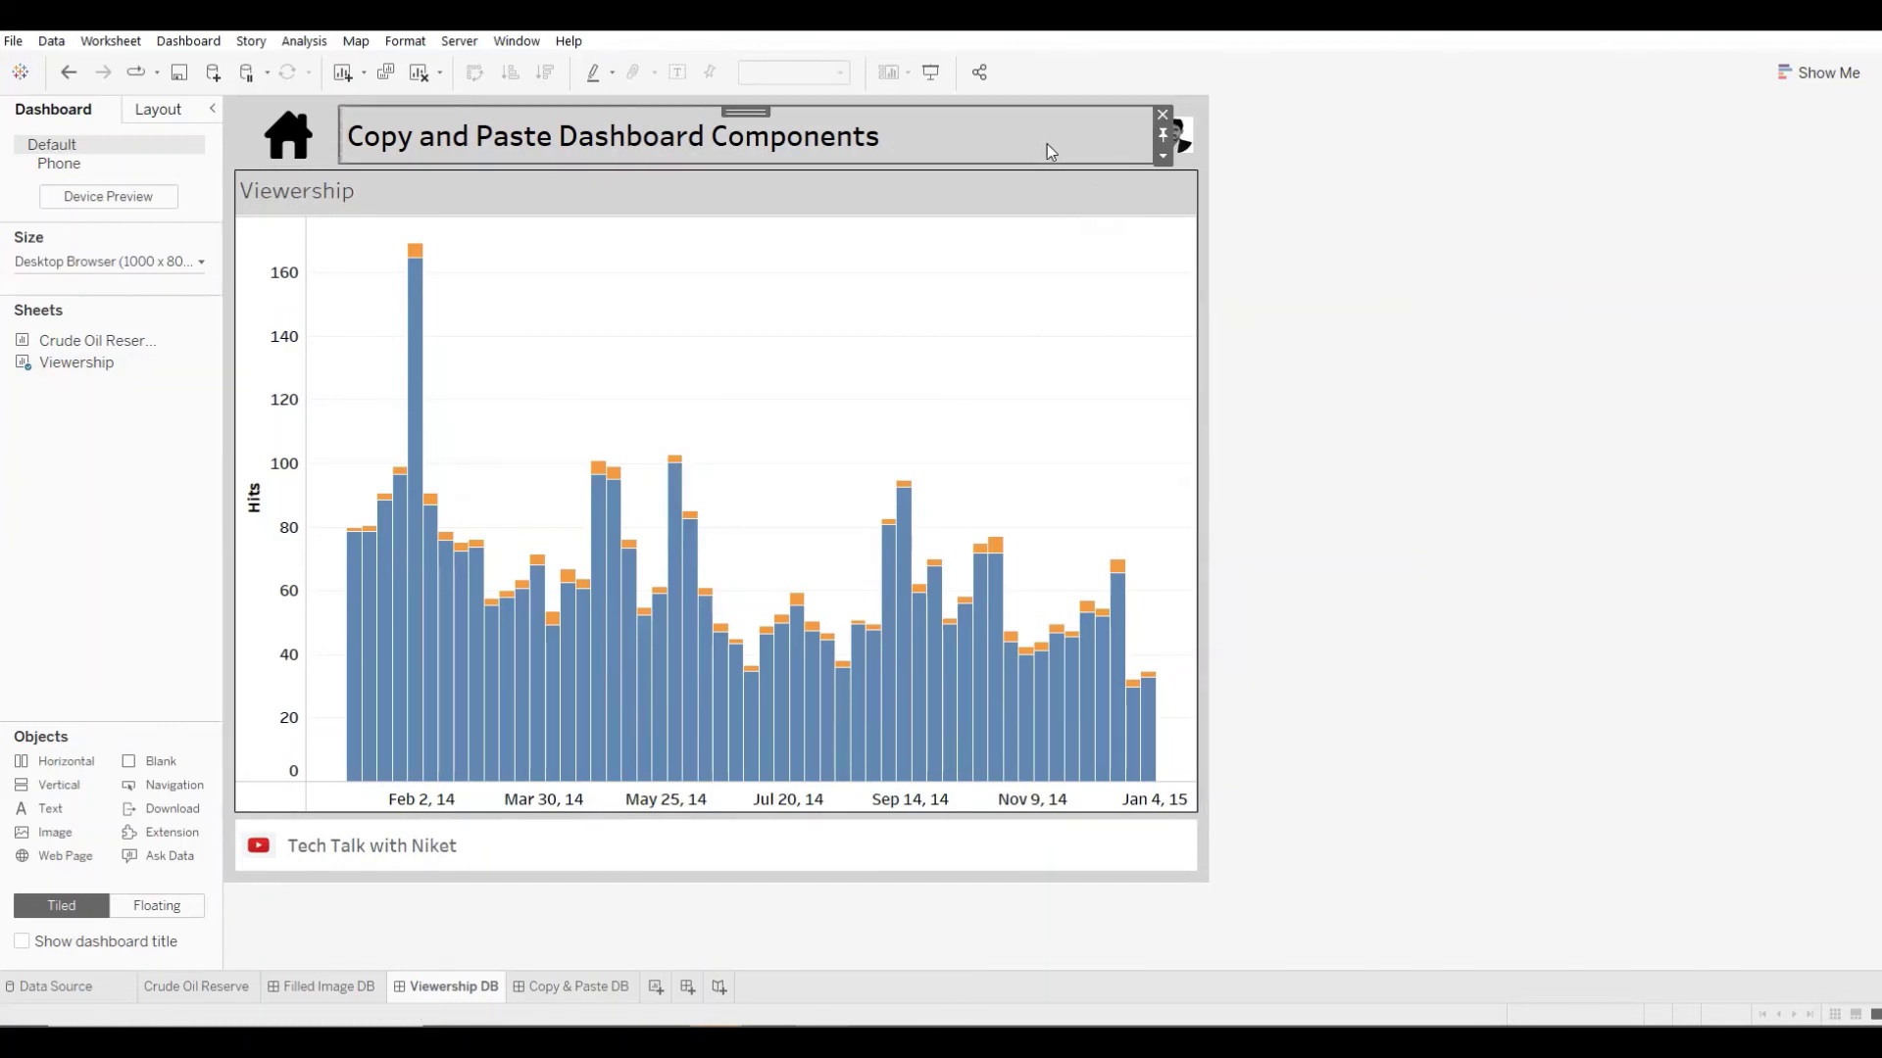
click(1163, 155)
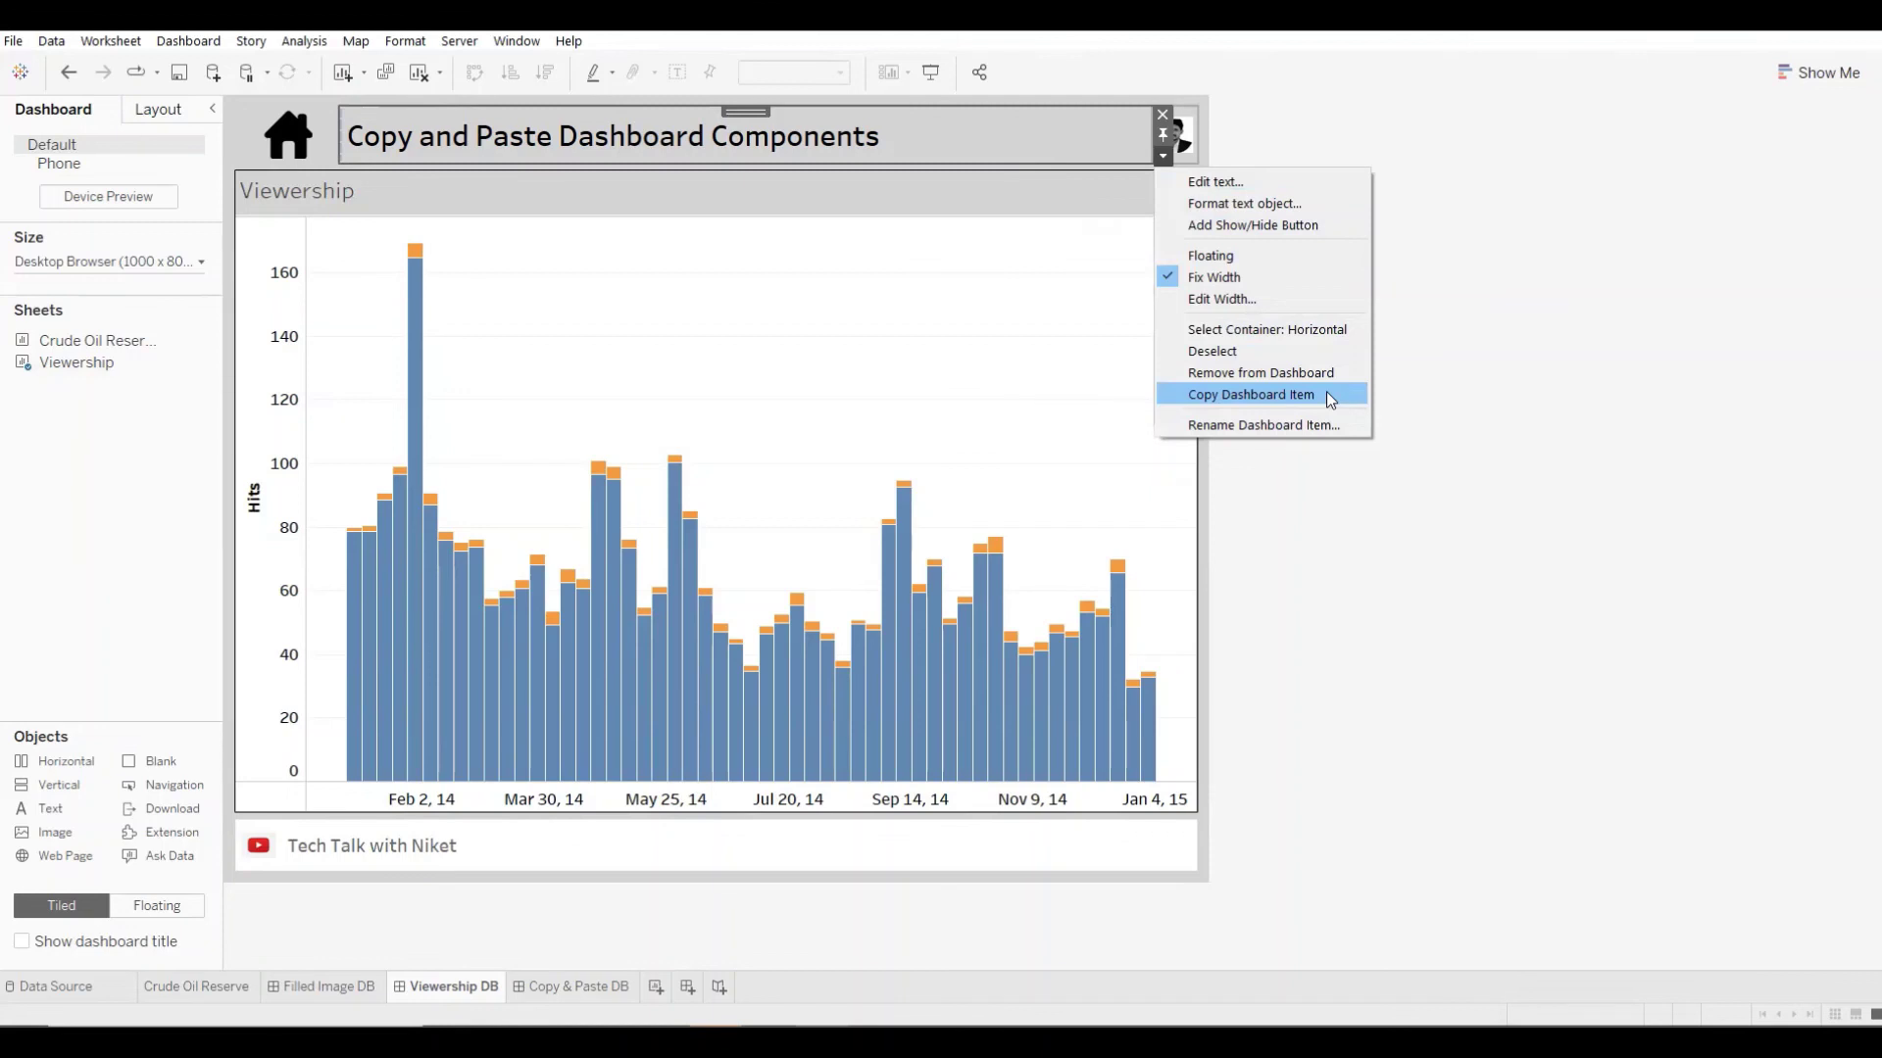
click(1494, 469)
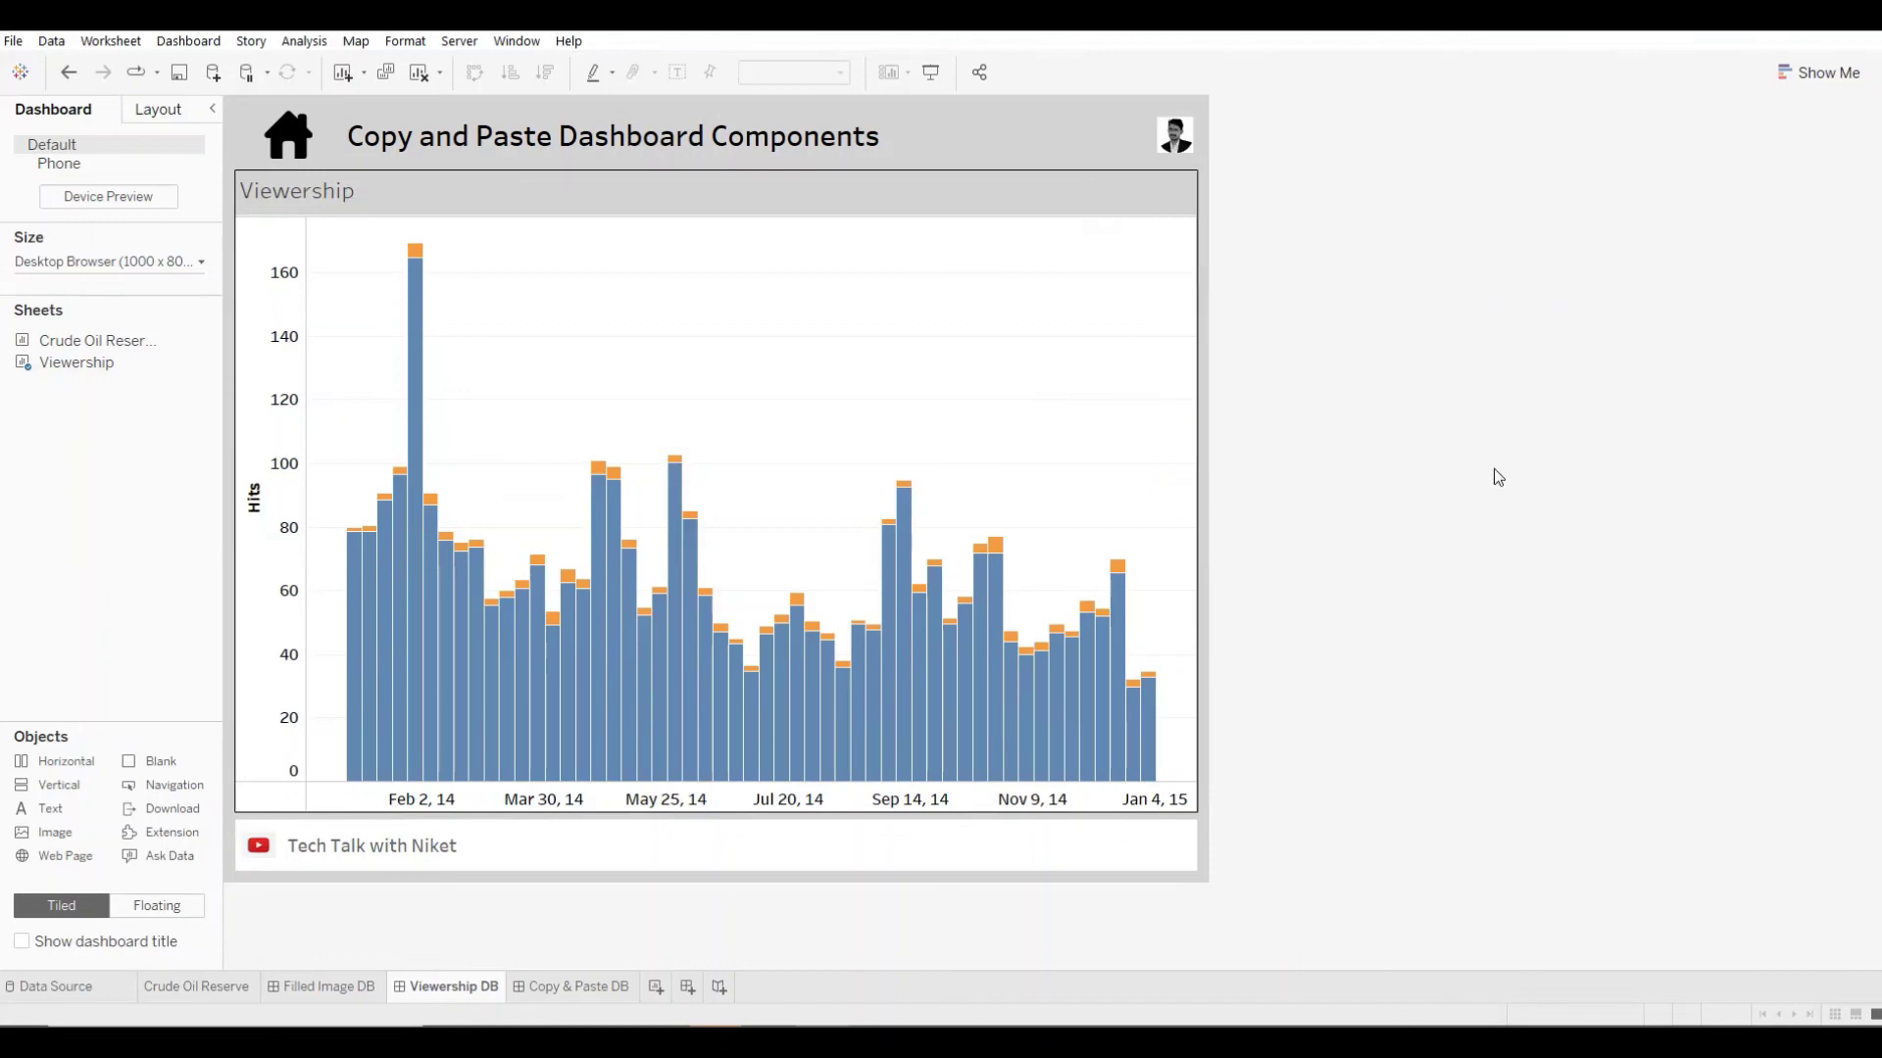